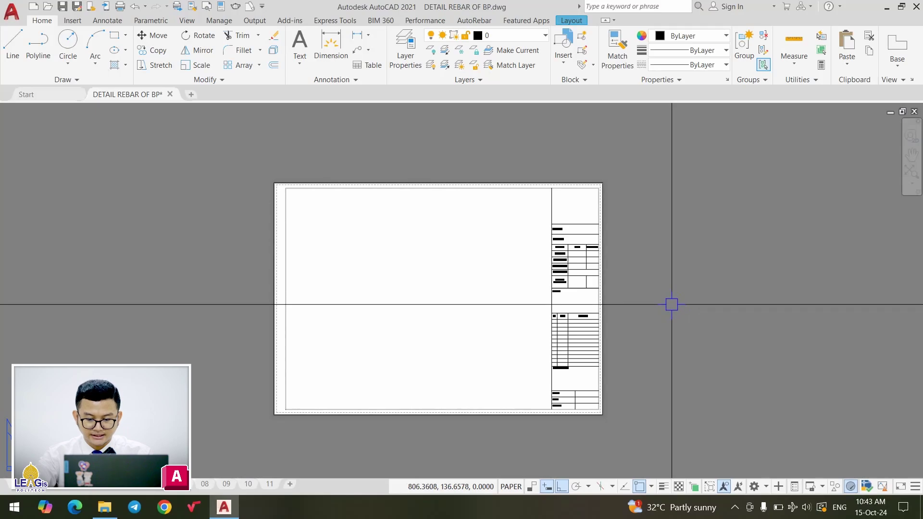
Embed a new Paintbrush Picture object near the logo cell, opening a blank 236 × 236px Paint canvas.
scroll(575, 206, up, 2)
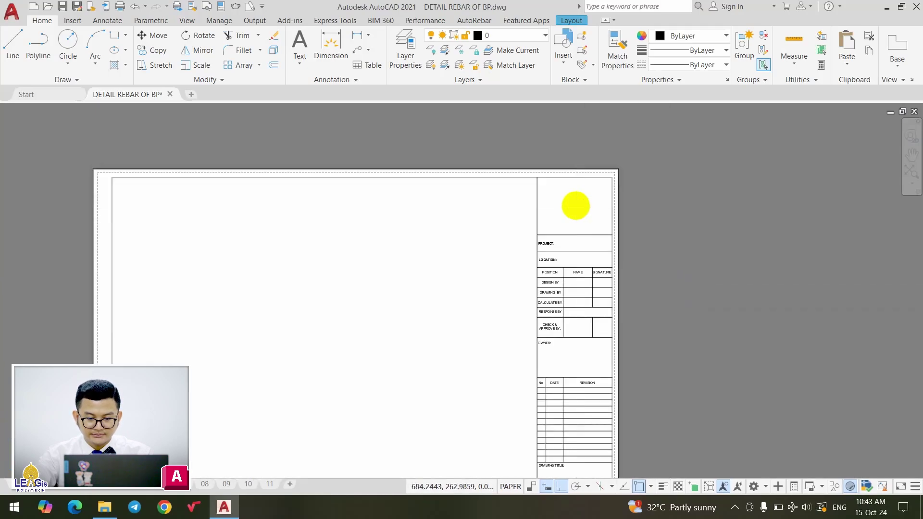
scroll(576, 206, up, 5)
scroll(563, 265, down, 2)
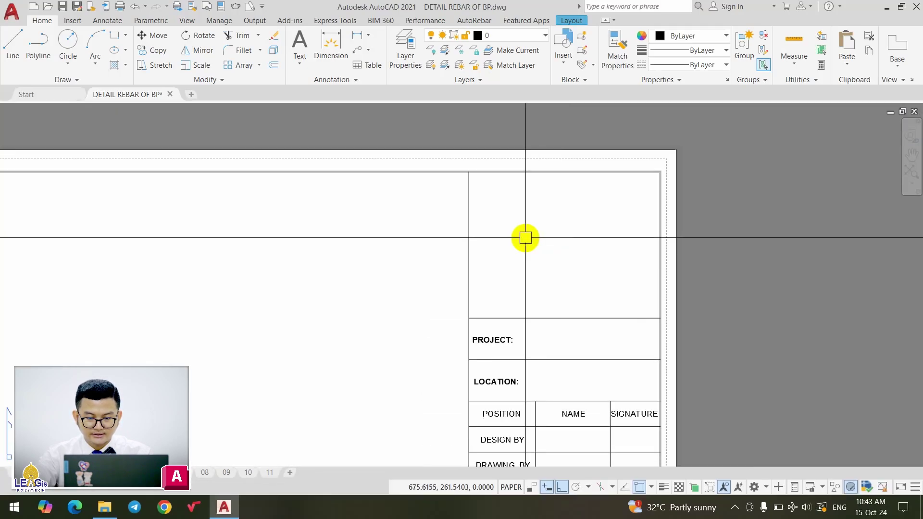
click(444, 111)
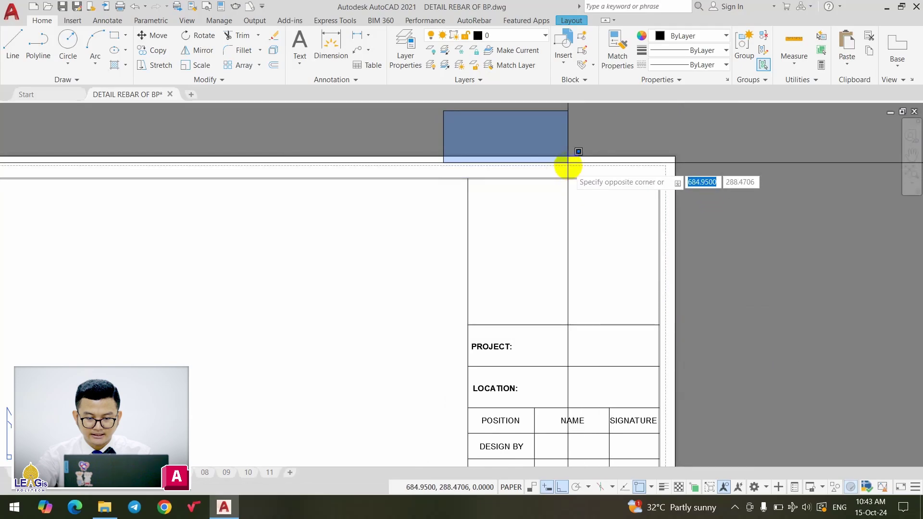
key(Escape)
middle_drag(389, 254, 466, 229)
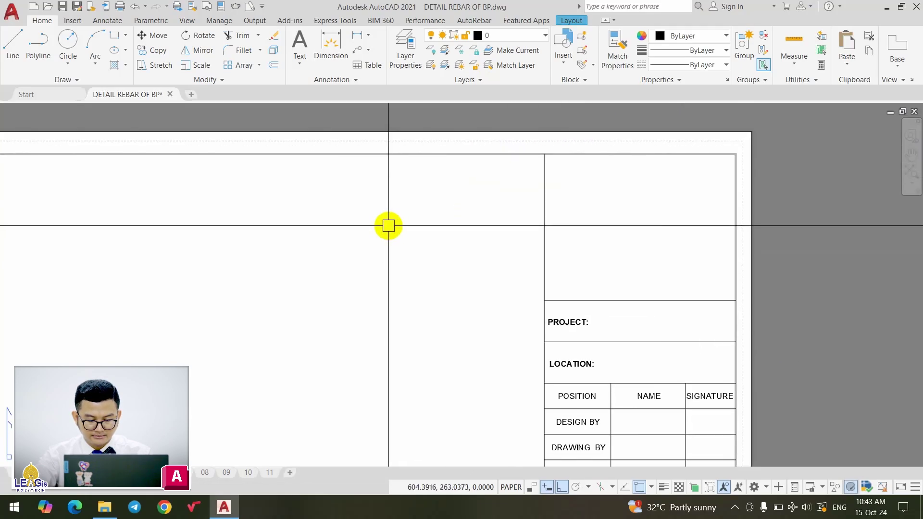
text(Io)
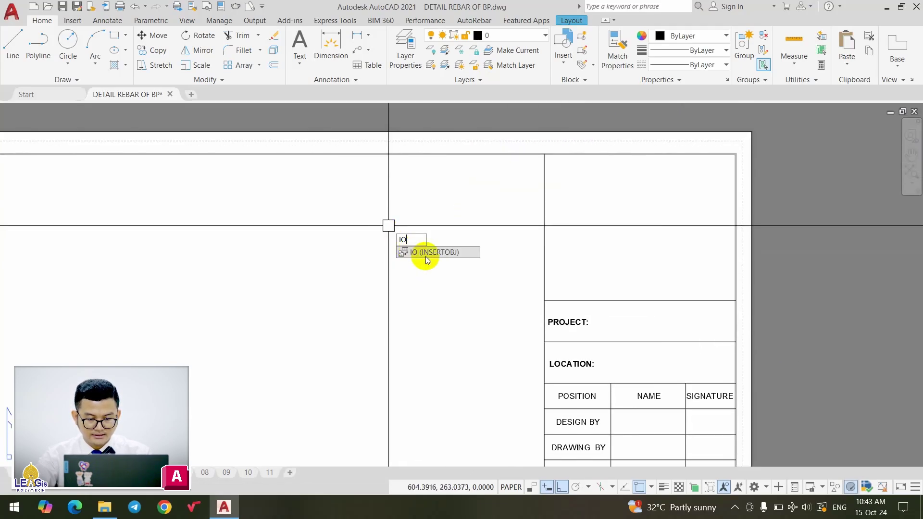
mouse_move(438, 252)
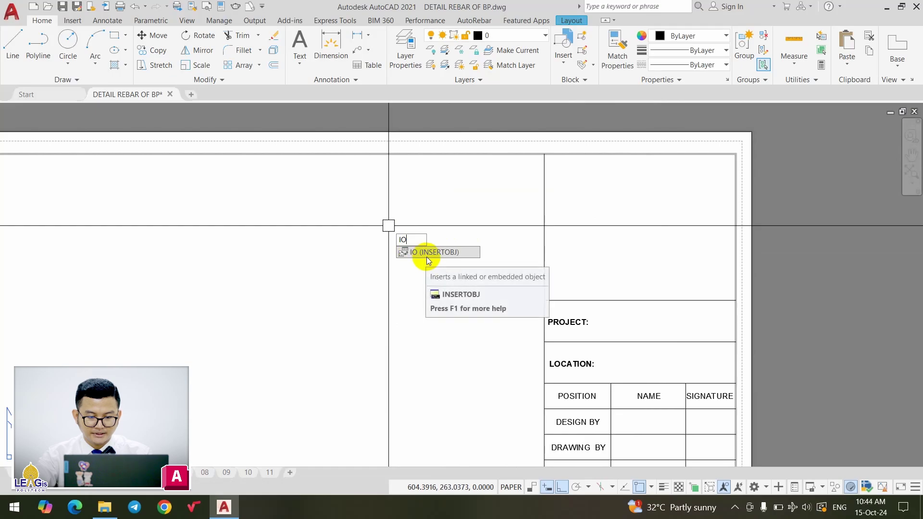
key(Return)
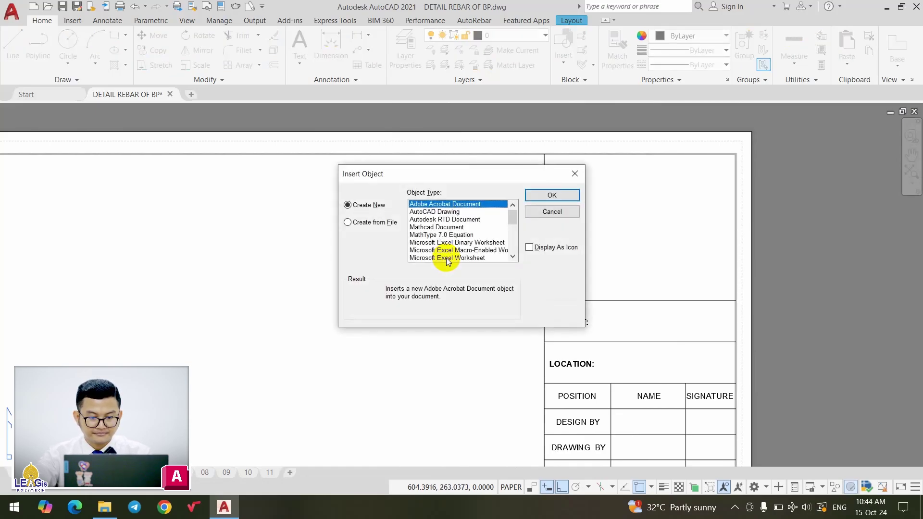
drag(408, 176, 403, 142)
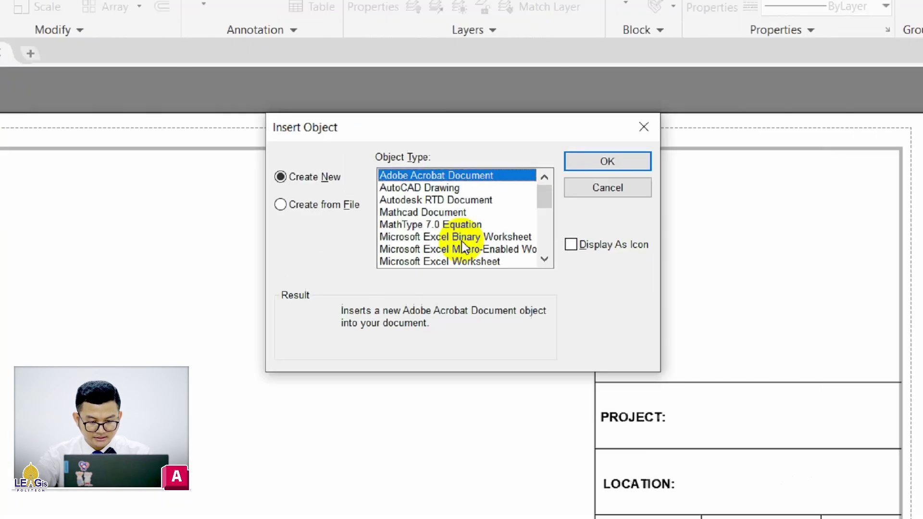
scroll(439, 263, down, 2)
scroll(438, 256, down, 3)
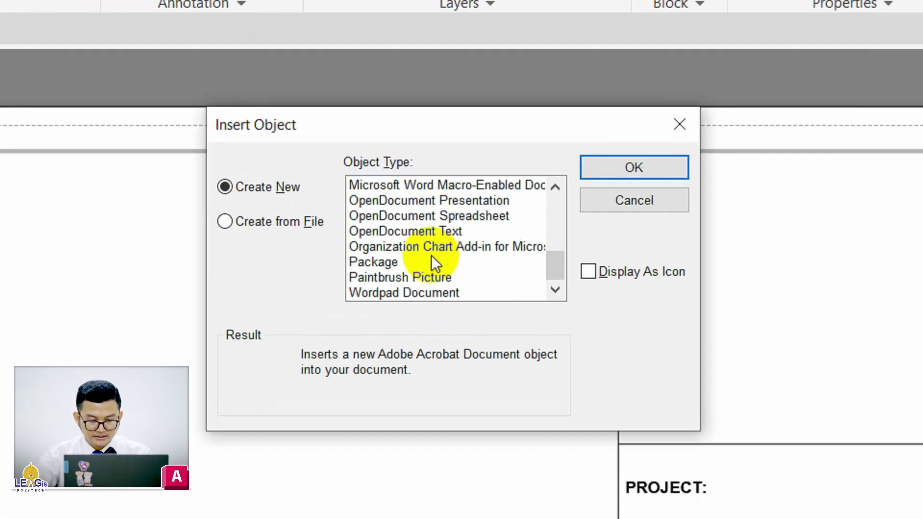
click(390, 279)
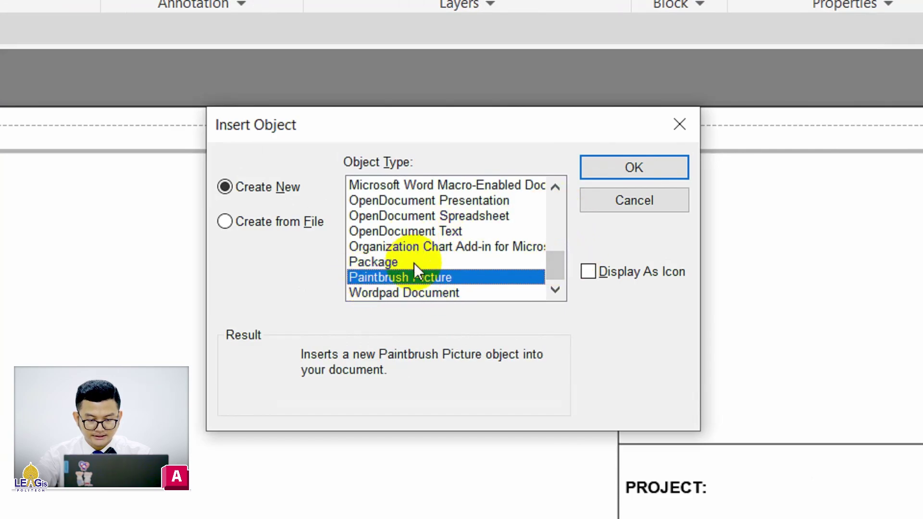
click(621, 174)
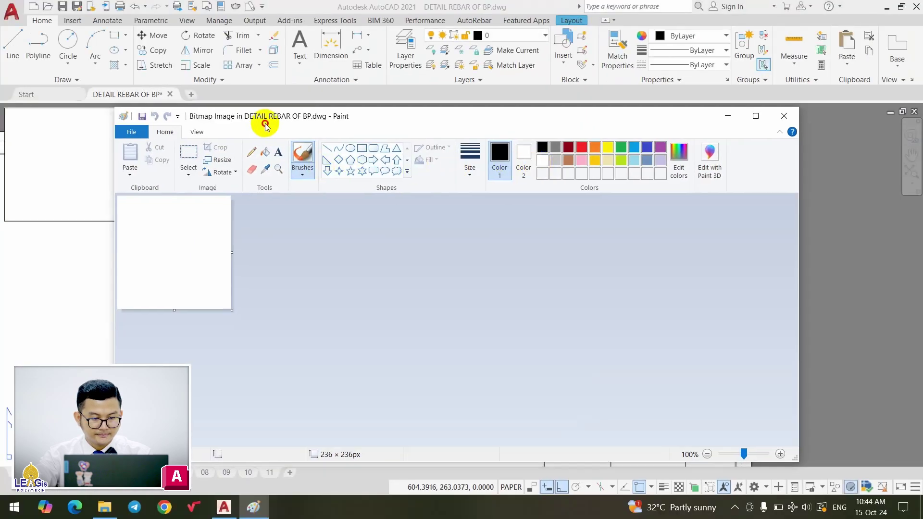
Paste the Desktop logo photo photo_2020-01-02_15-05-31.jpg into Paint and save it to the drawing.
drag(263, 123, 257, 41)
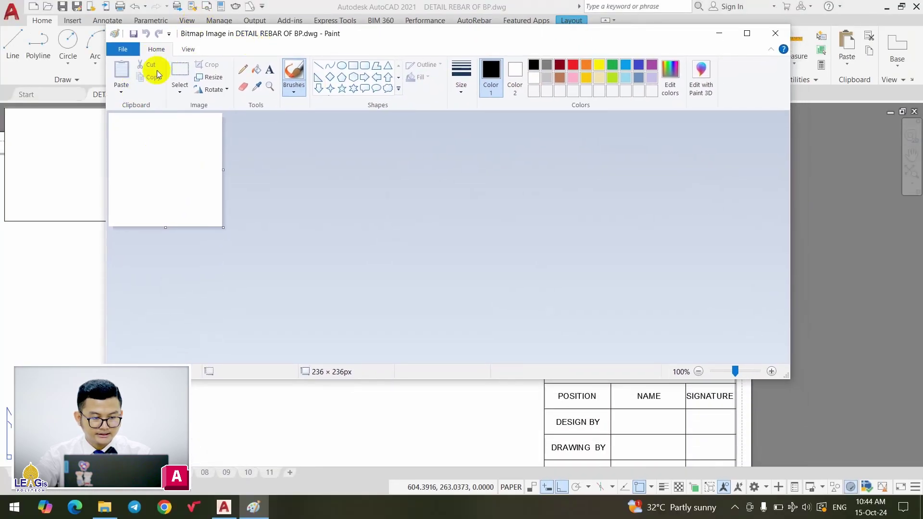
click(120, 94)
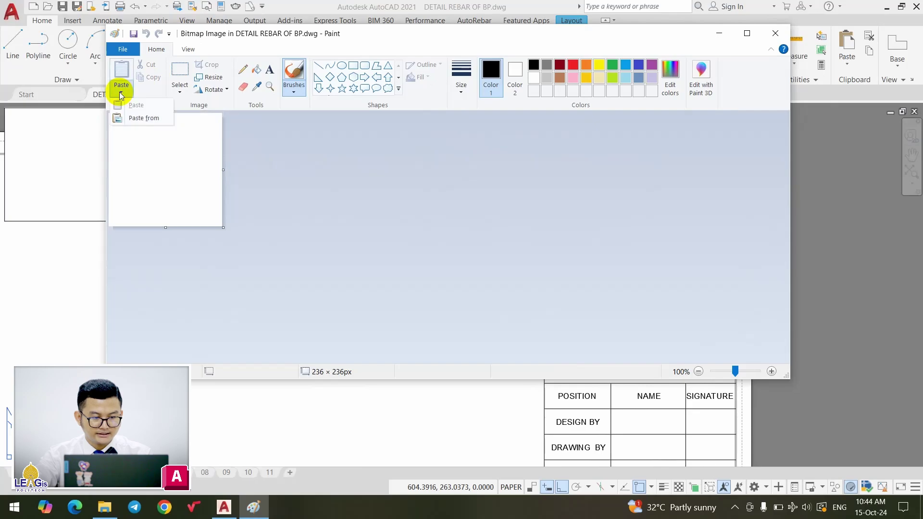
click(136, 119)
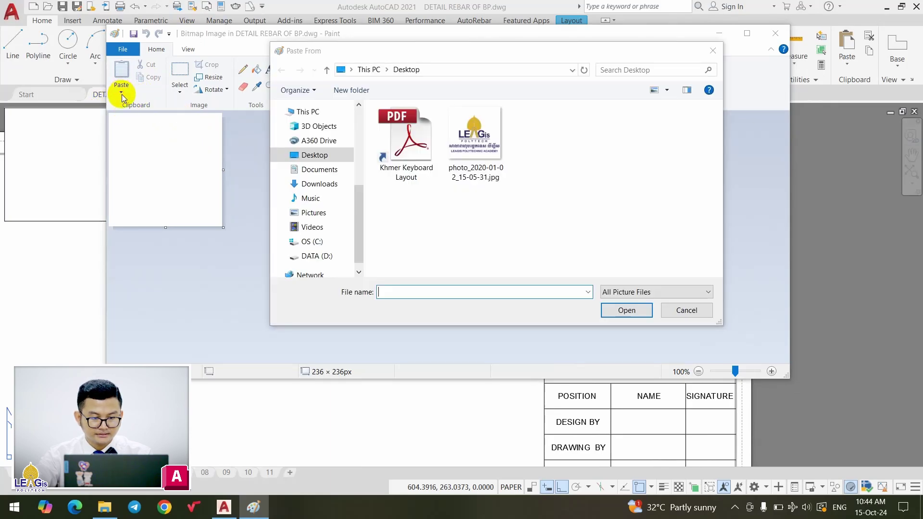
drag(352, 51, 319, 71)
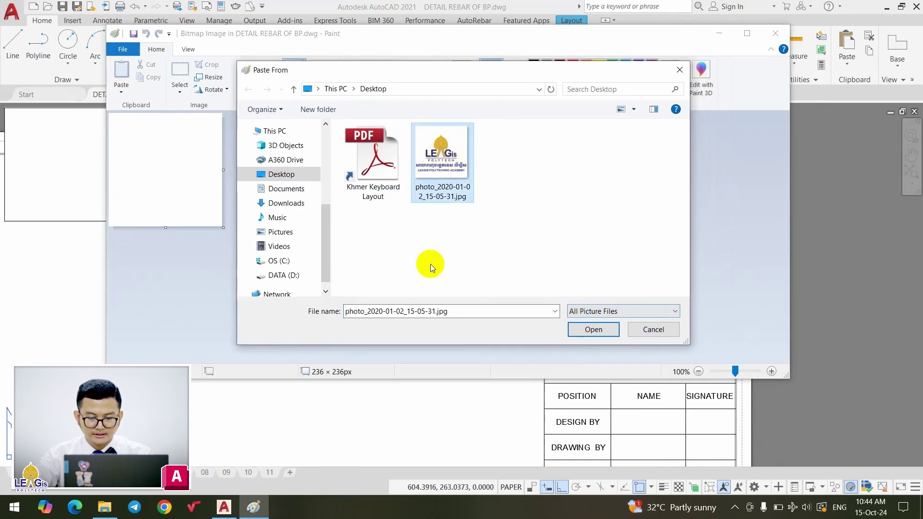
click(577, 336)
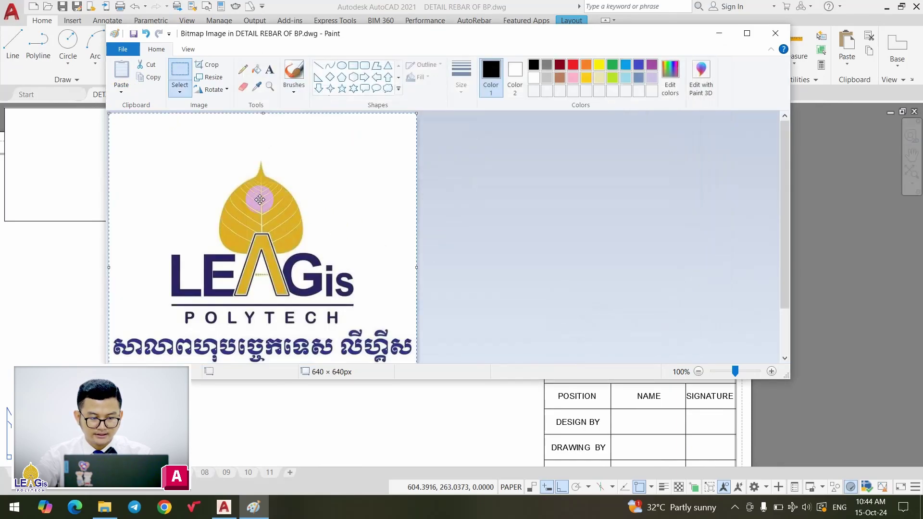
click(133, 36)
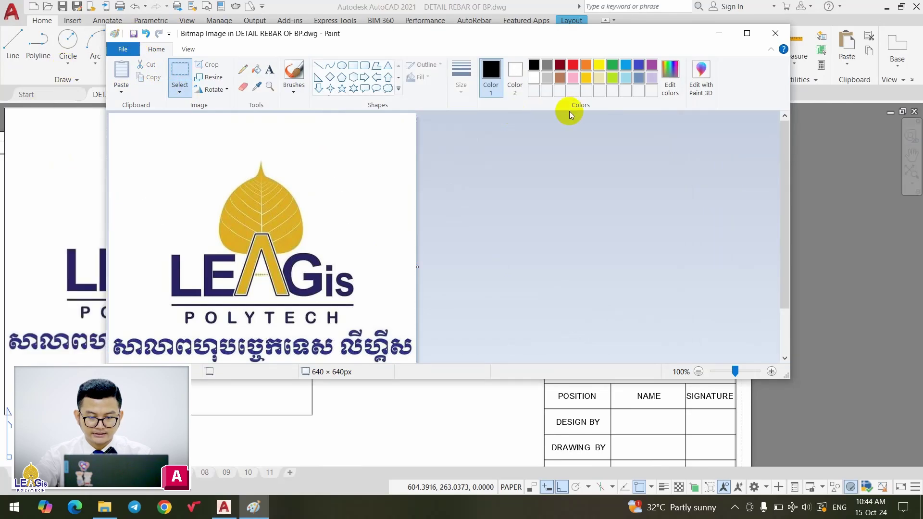
Draw a rectangle spanning the corners of the title block's logo cell.
click(774, 35)
scroll(457, 211, down, 3)
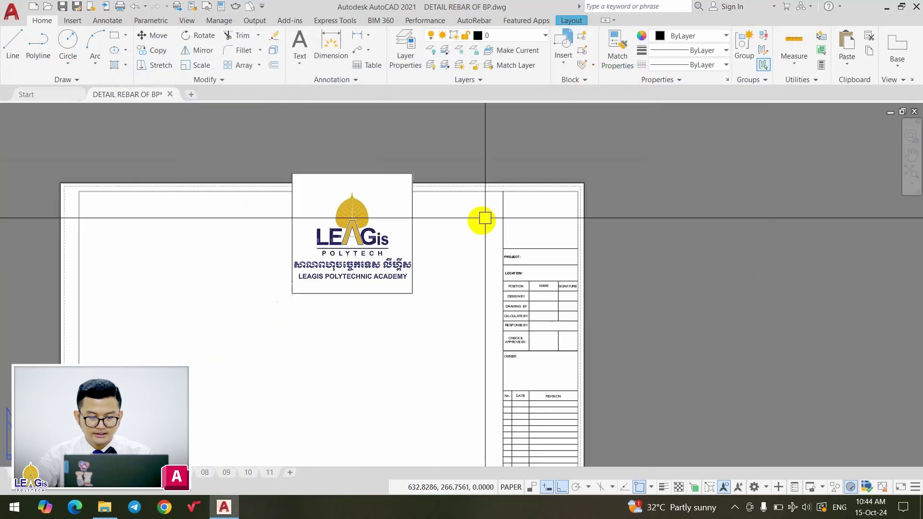
middle_drag(446, 234, 406, 237)
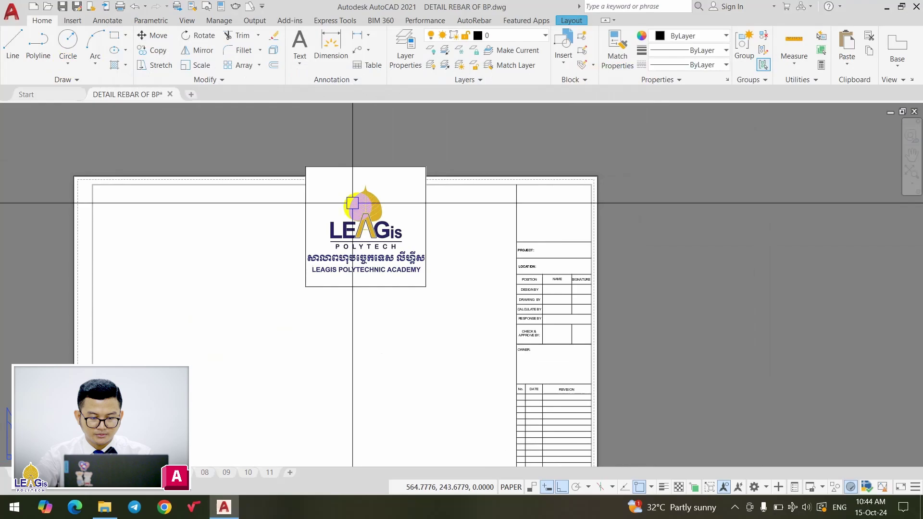
click(270, 139)
click(373, 141)
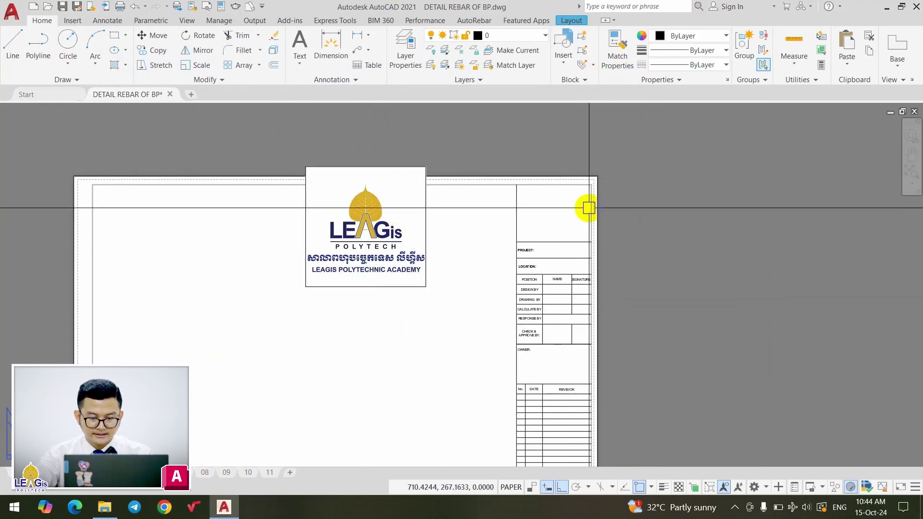
scroll(581, 207, up, 3)
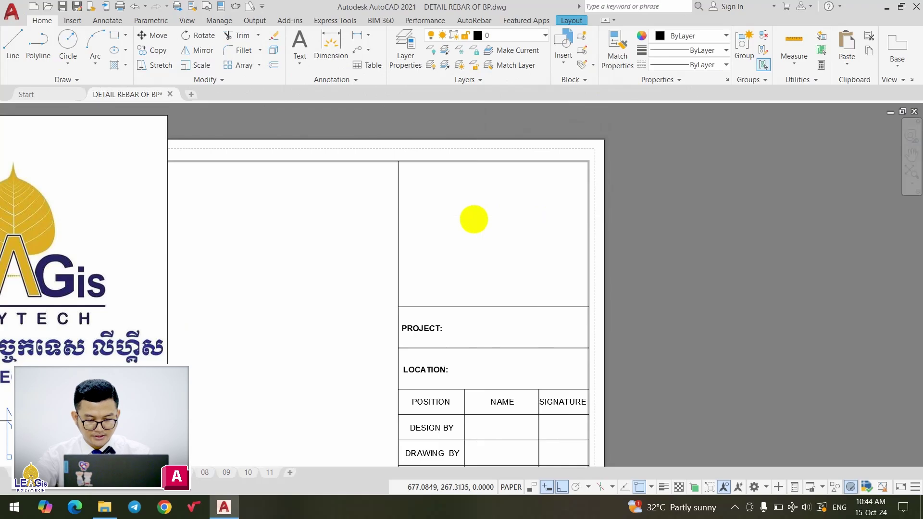
text(rec)
key(Return)
click(398, 161)
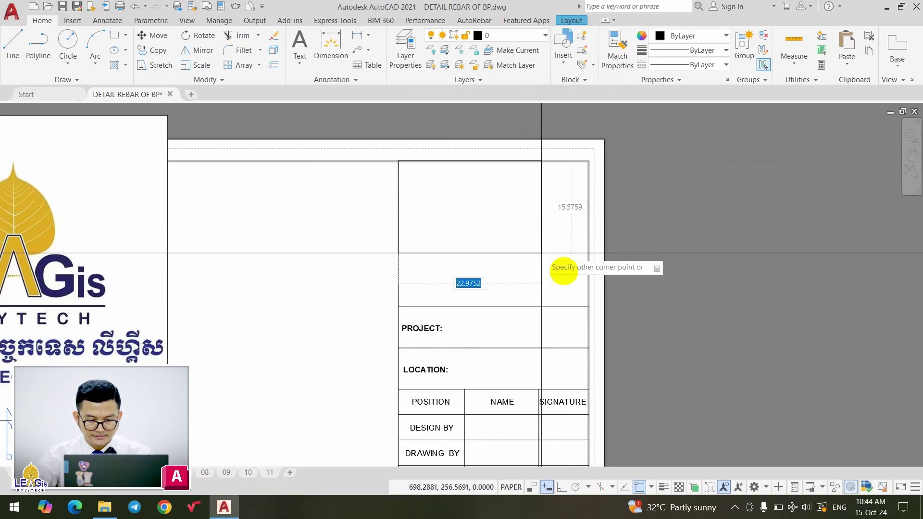
click(590, 309)
Offset the rectangle 2 units inward and erase the outer rectangle.
scroll(540, 291, up, 2)
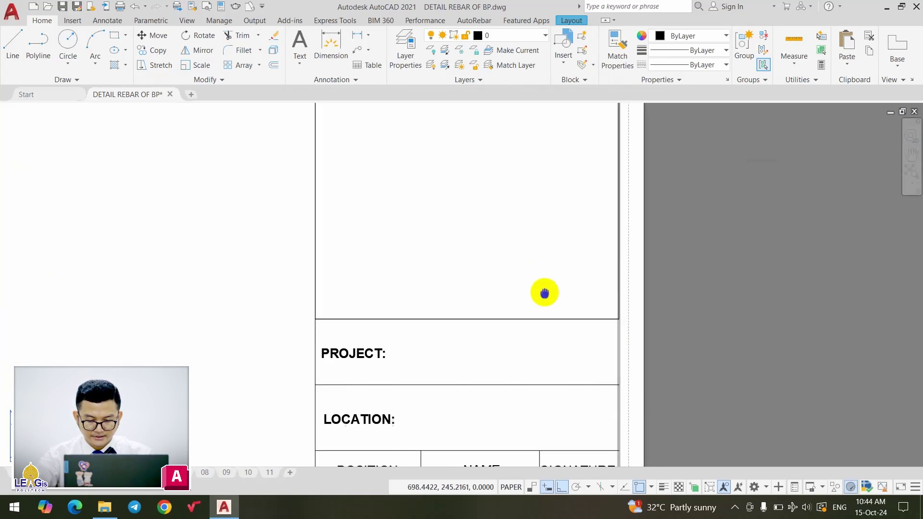
middle_drag(544, 293, 554, 312)
text(O)
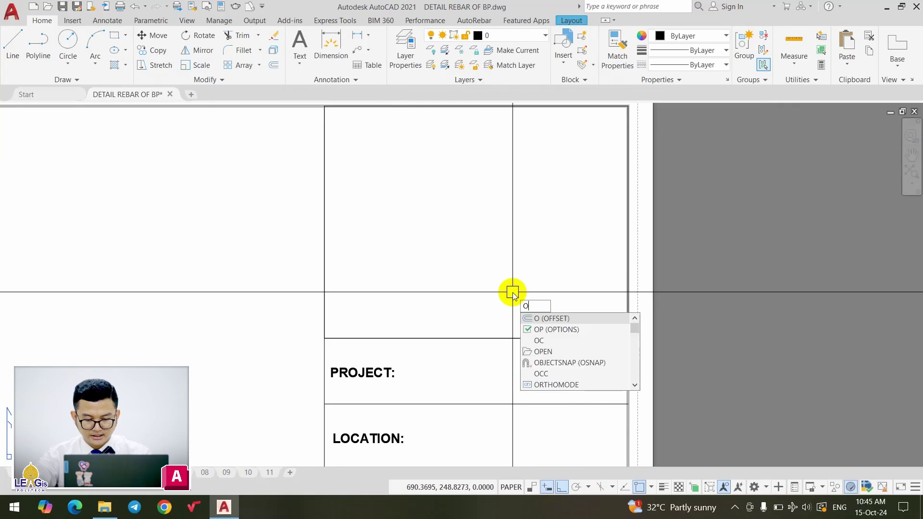
key(Return)
text(2)
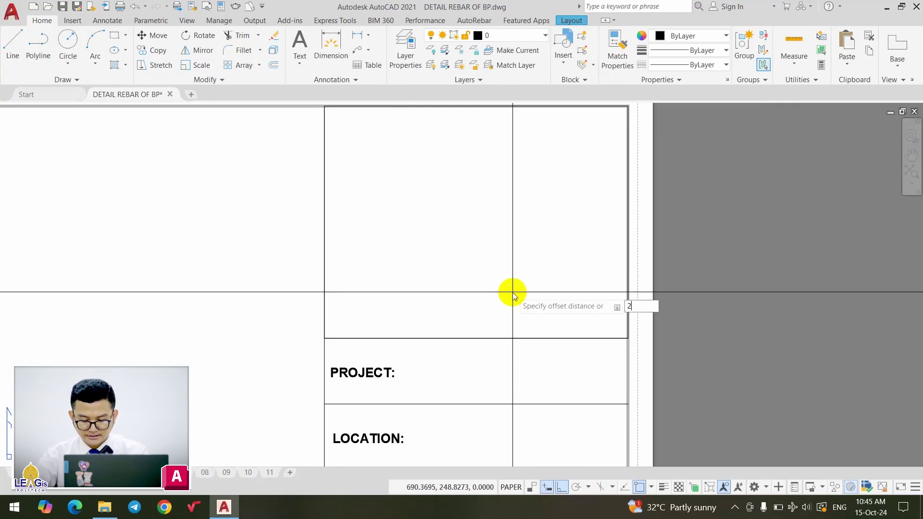
key(Return)
click(418, 338)
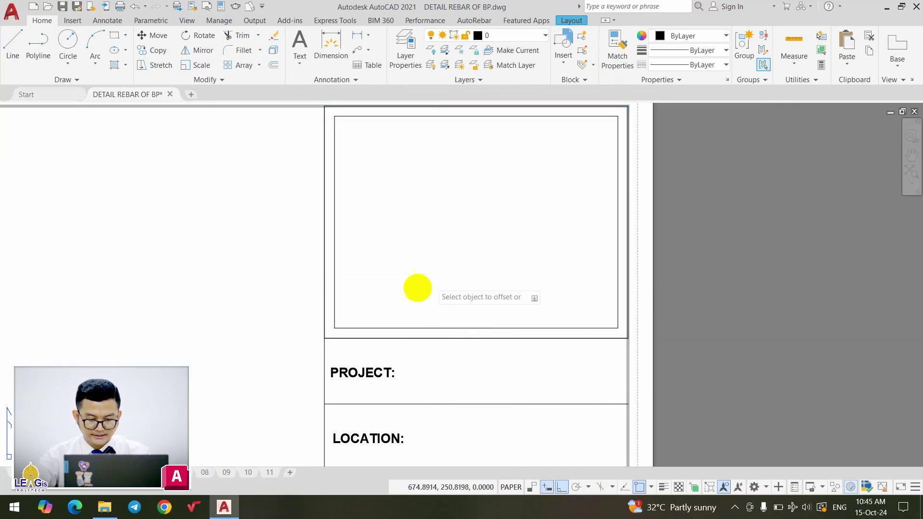
click(416, 288)
key(Return)
click(341, 338)
text(e)
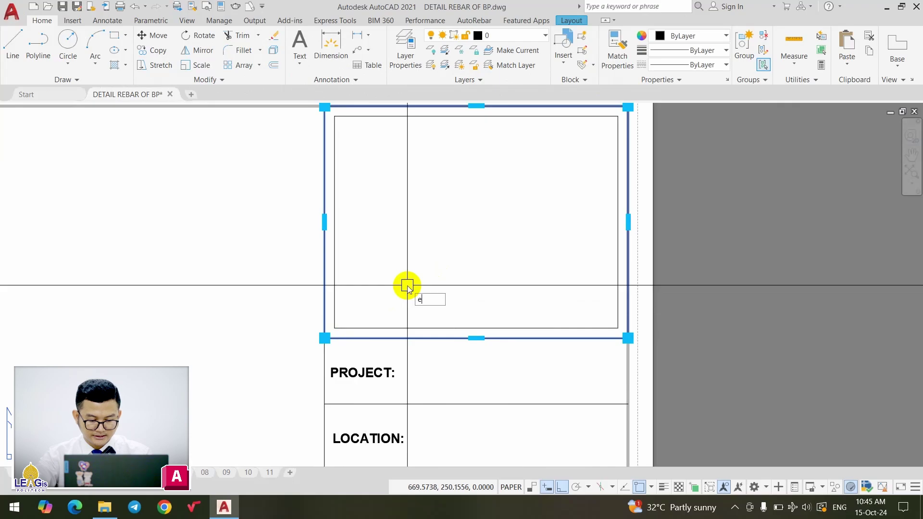
key(Return)
scroll(495, 274, down, 3)
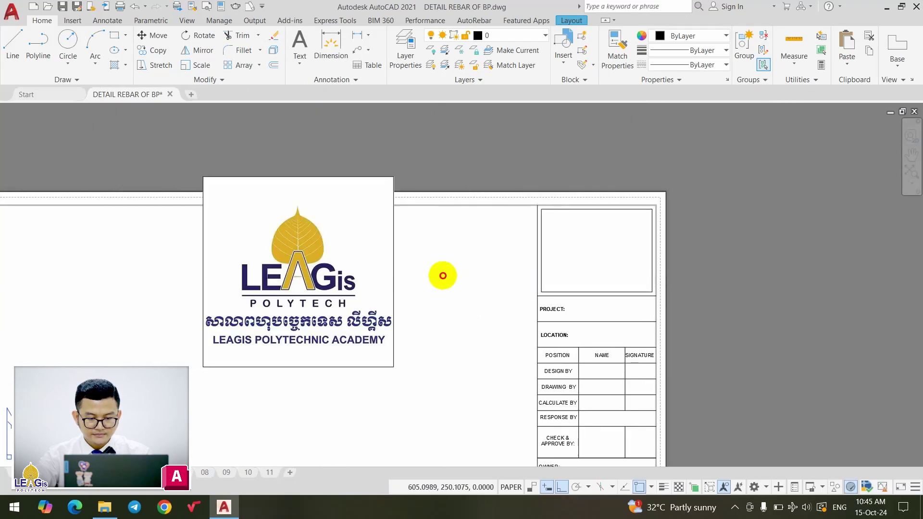
Move the logo image onto the title block above PROJECT.
click(328, 293)
text(m)
key(Return)
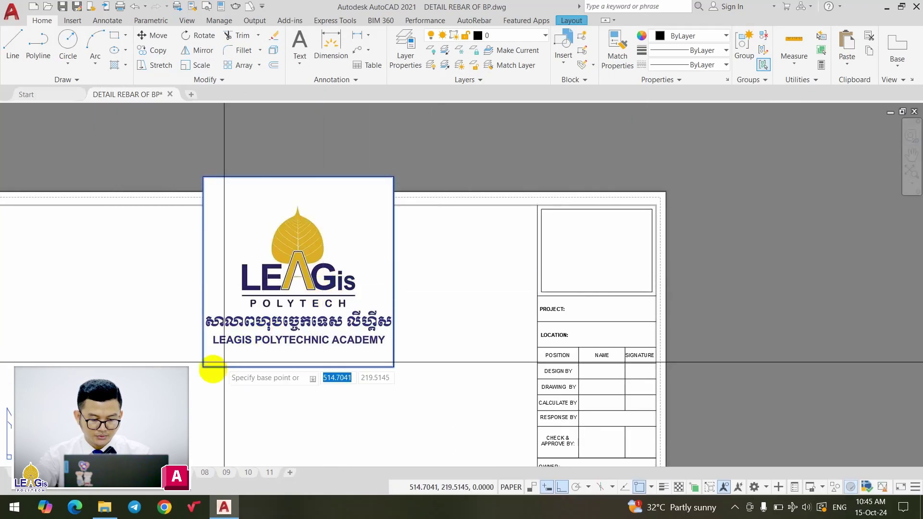
click(204, 367)
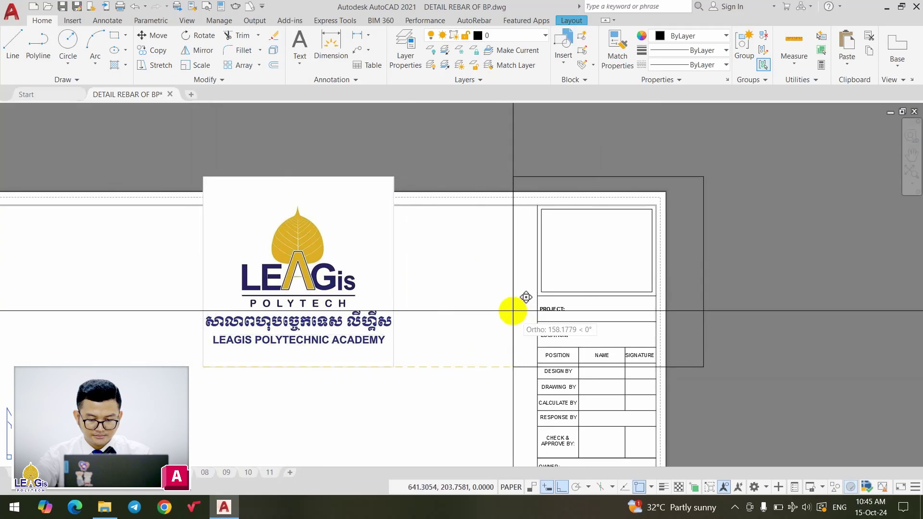
scroll(598, 301, up, 5)
scroll(573, 305, up, 2)
scroll(516, 318, up, 1)
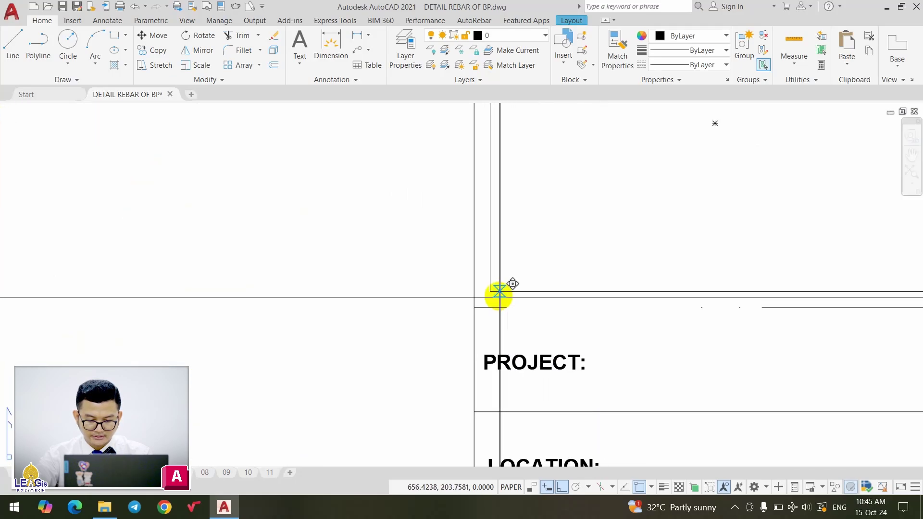
click(493, 290)
scroll(484, 310, down, 5)
scroll(485, 309, down, 6)
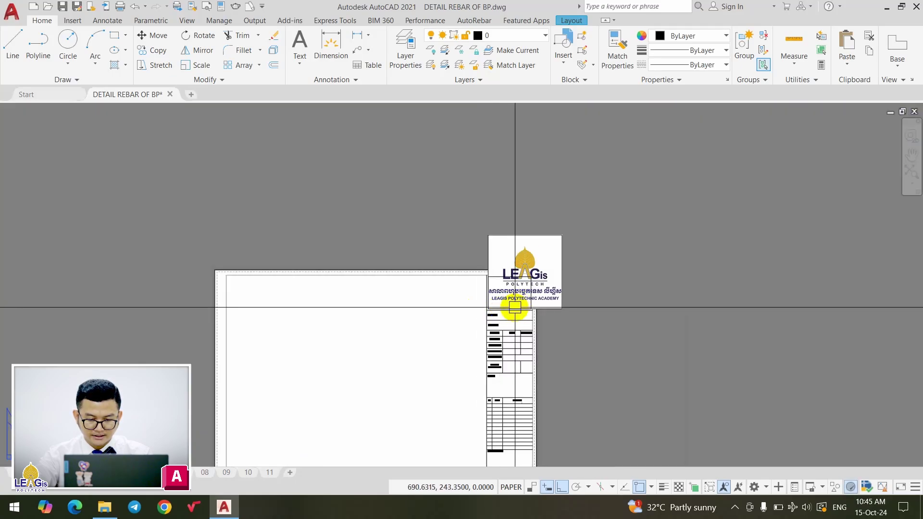
scroll(509, 307, up, 6)
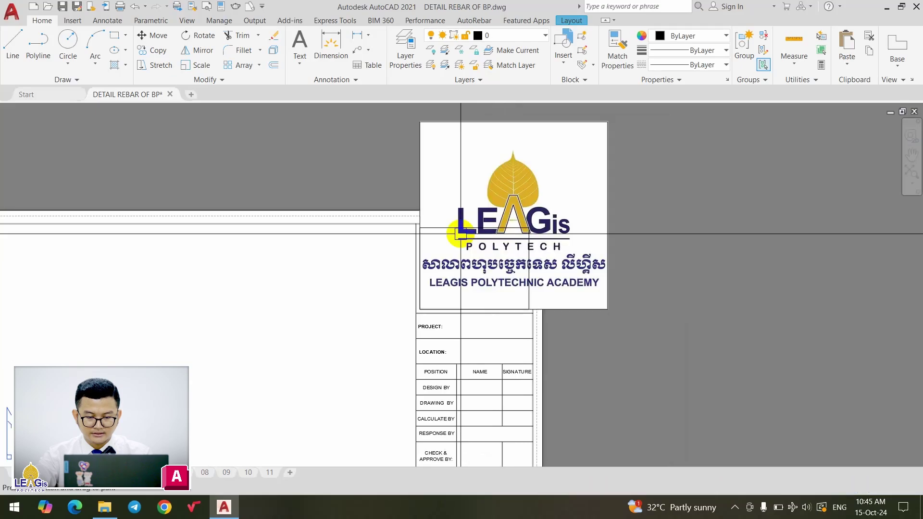
scroll(423, 181, down, 3)
scroll(478, 288, up, 3)
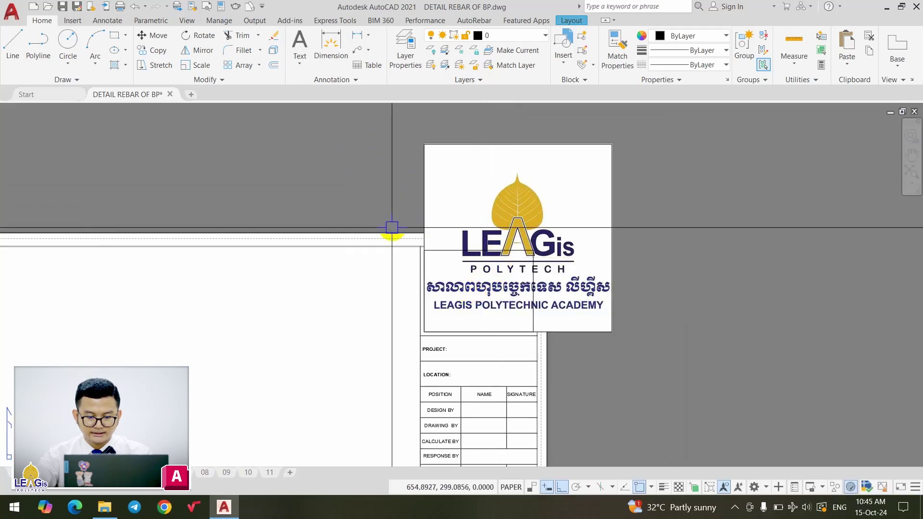
Scale the logo down by reference length so its height fits the logo cell.
drag(661, 170, 553, 114)
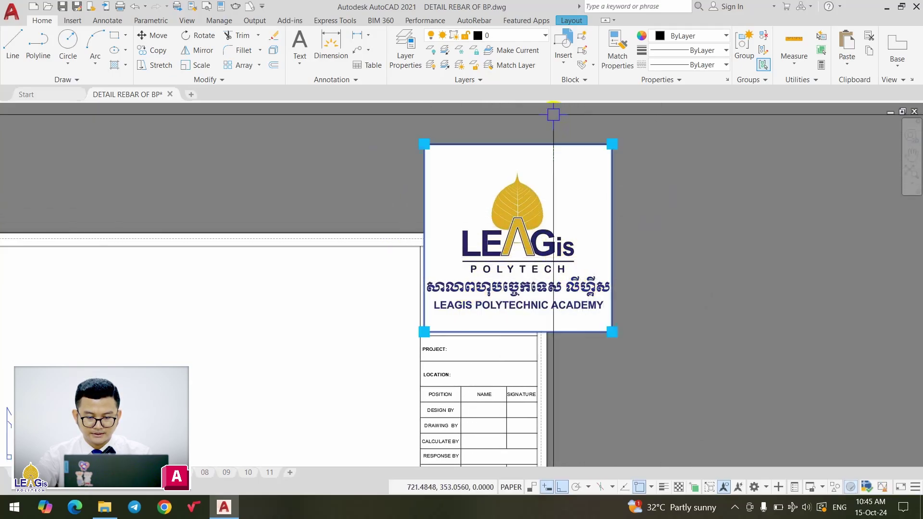
text(sc)
key(Return)
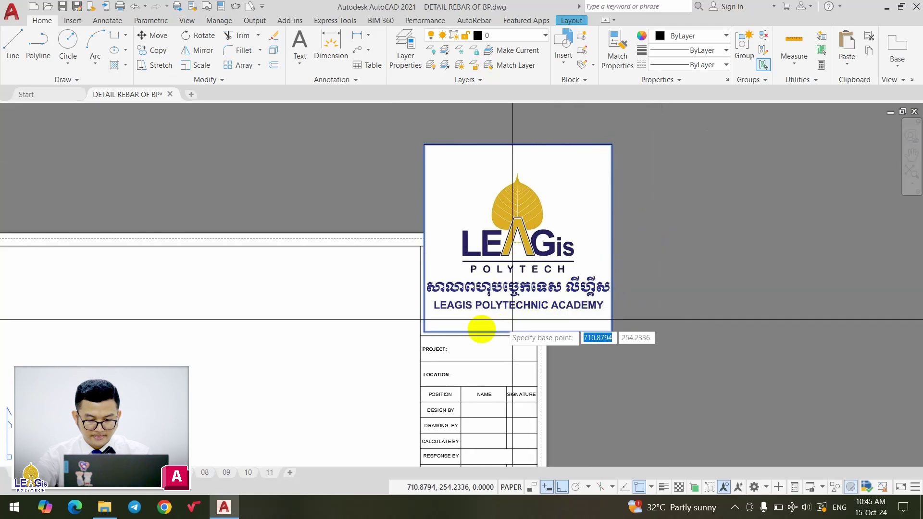
scroll(441, 351, up, 2)
scroll(415, 318, up, 2)
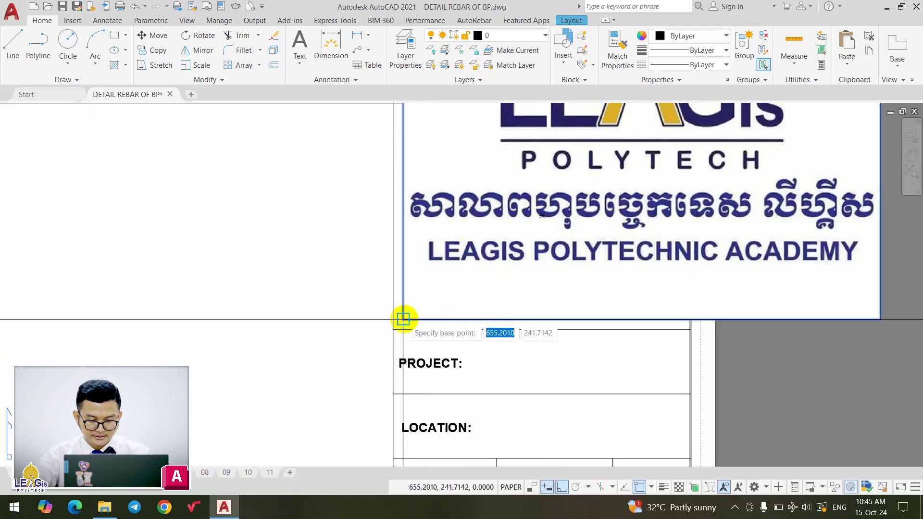
click(407, 318)
scroll(423, 318, down, 3)
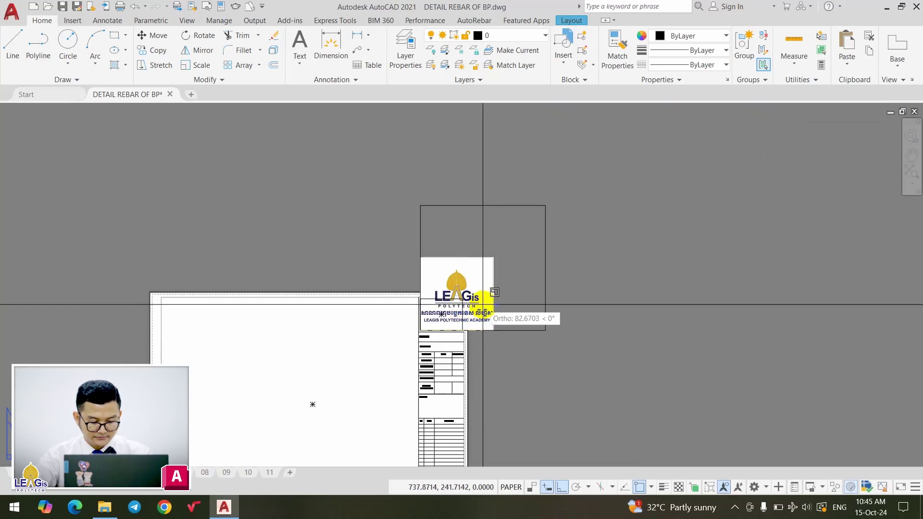
text(r)
key(Return)
scroll(422, 332, up, 4)
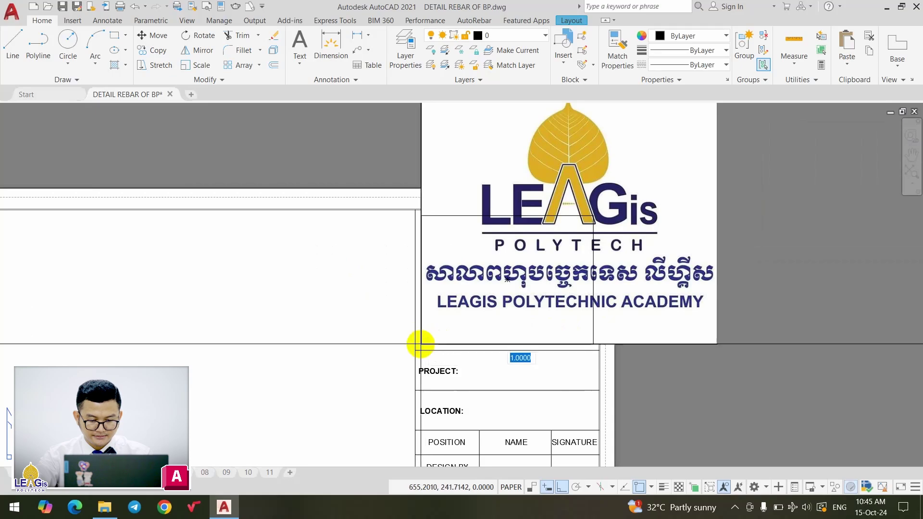
click(421, 344)
scroll(425, 288, down, 2)
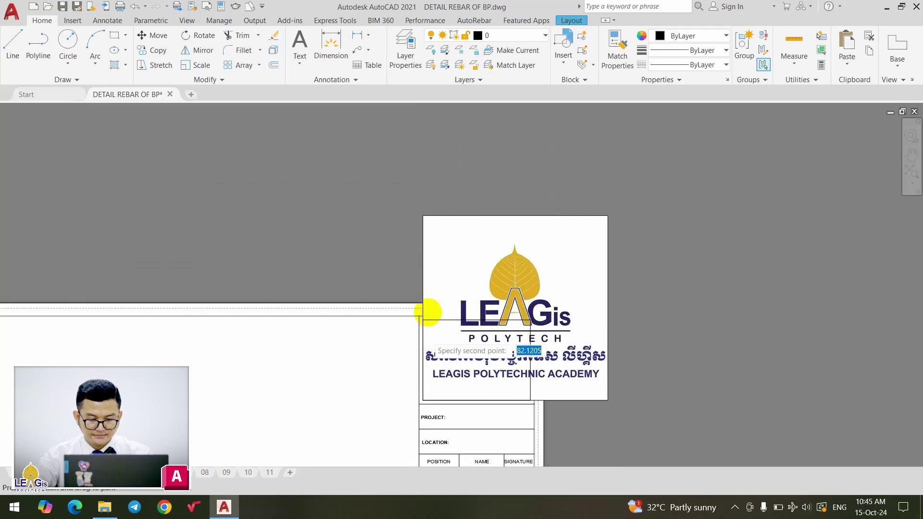
click(422, 215)
scroll(428, 322, up, 3)
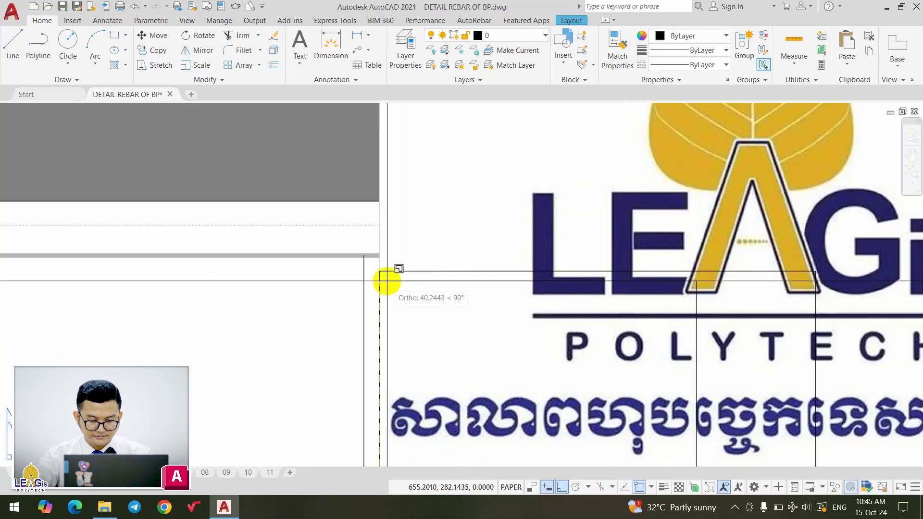
scroll(380, 272, down, 3)
click(526, 302)
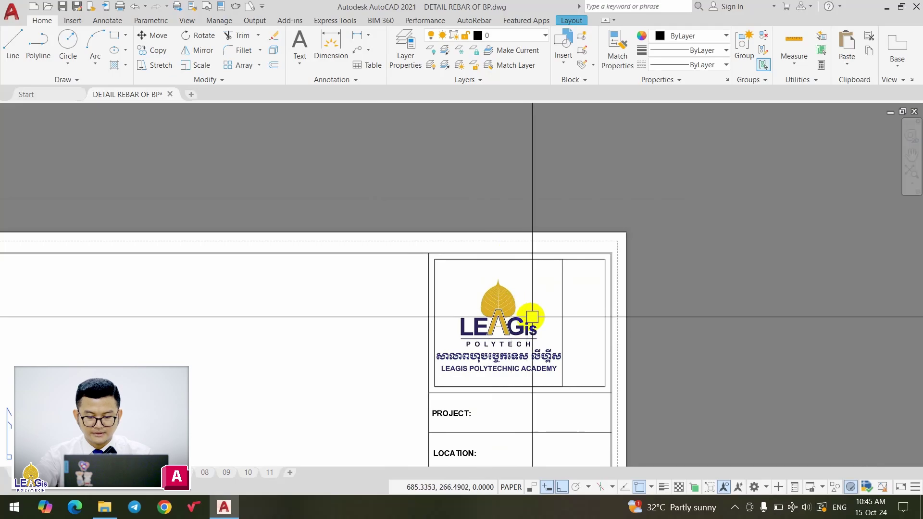
scroll(529, 315, up, 3)
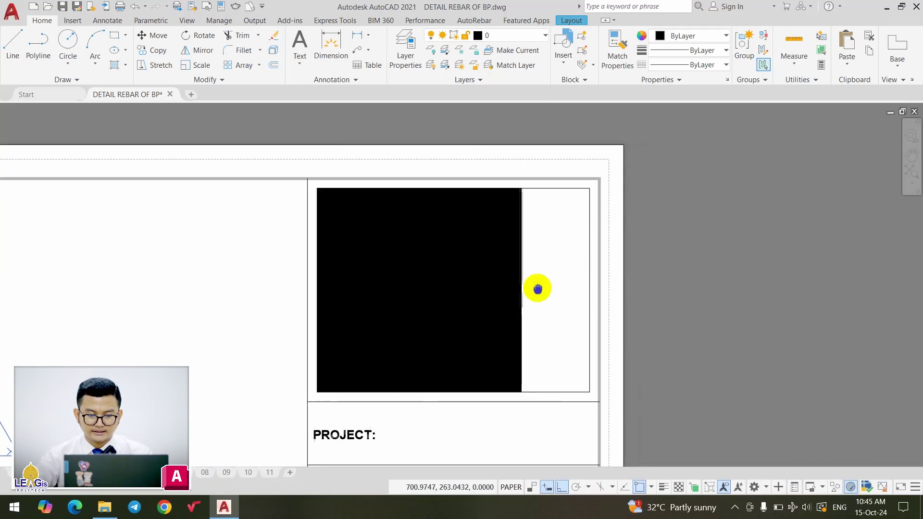
Grip-stretch the frame's right edge in to meet the logo.
middle_drag(538, 288, 535, 294)
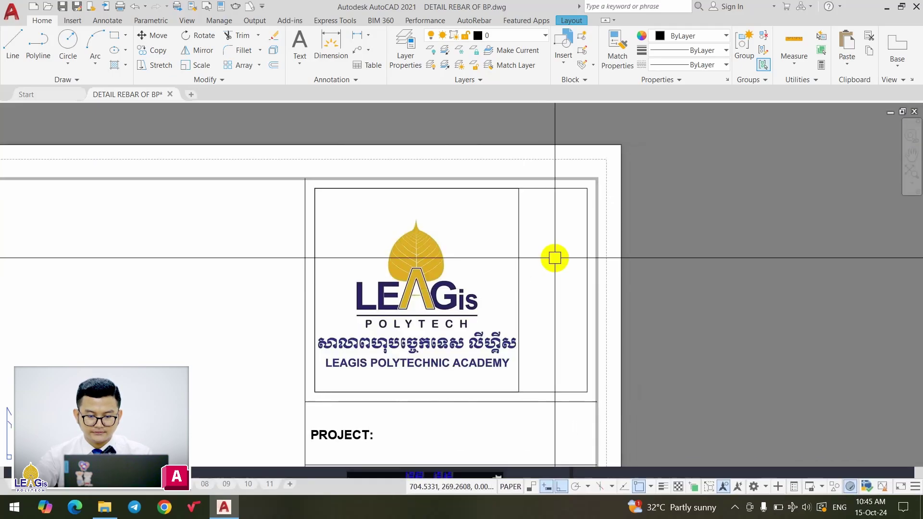
click(519, 251)
key(Escape)
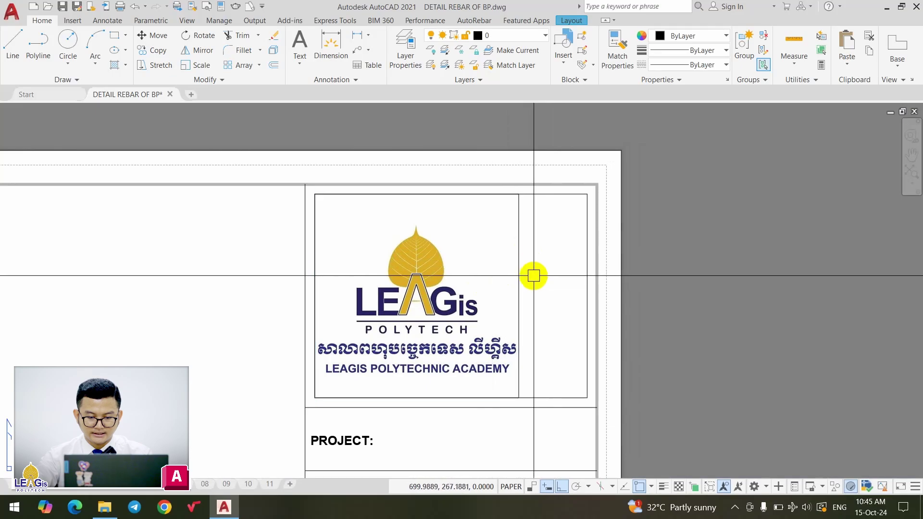
scroll(565, 295, up, 2)
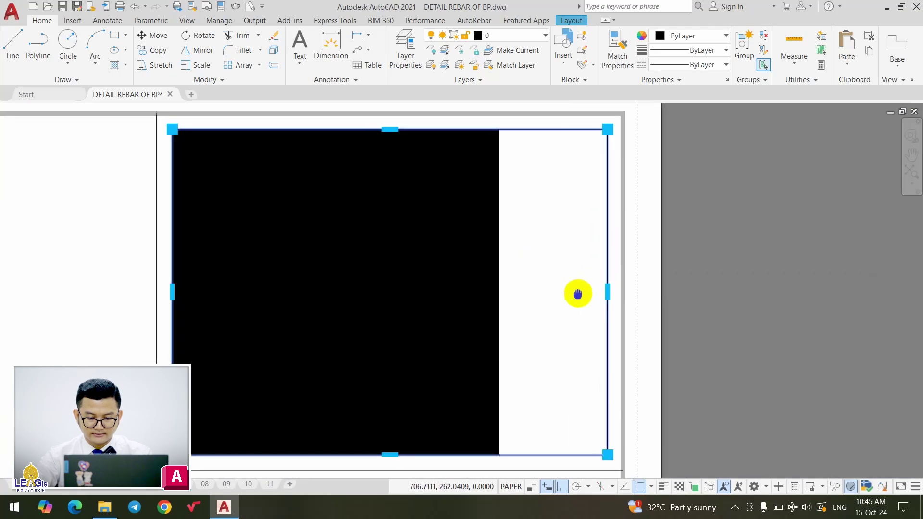
scroll(608, 281, down, 1)
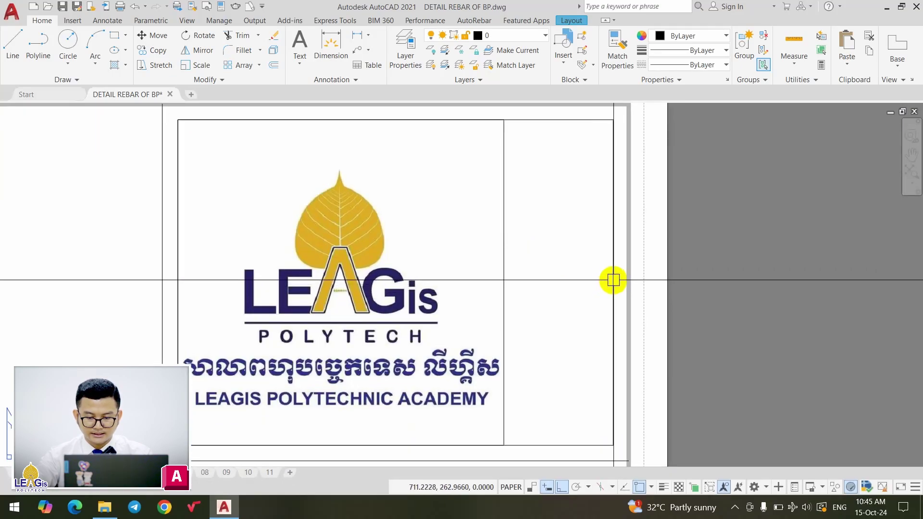
scroll(597, 289, up, 1)
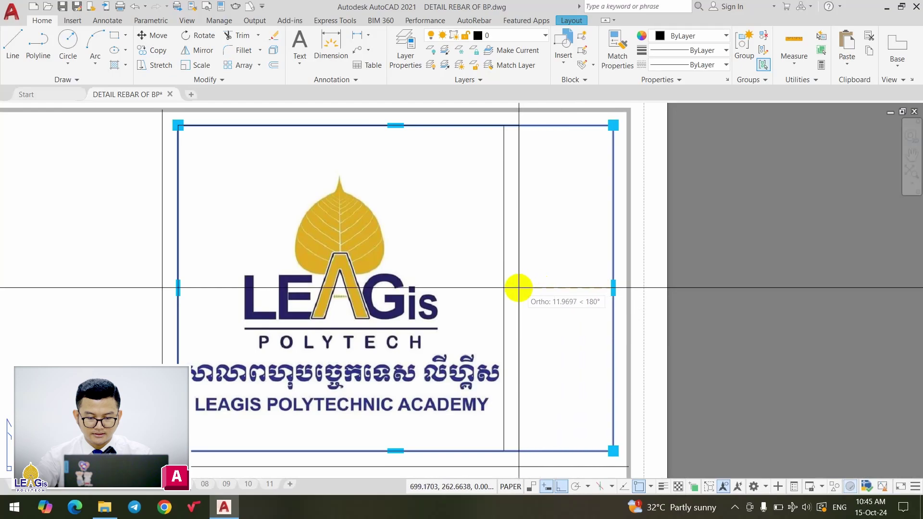
click(505, 288)
scroll(568, 288, down, 2)
key(Escape)
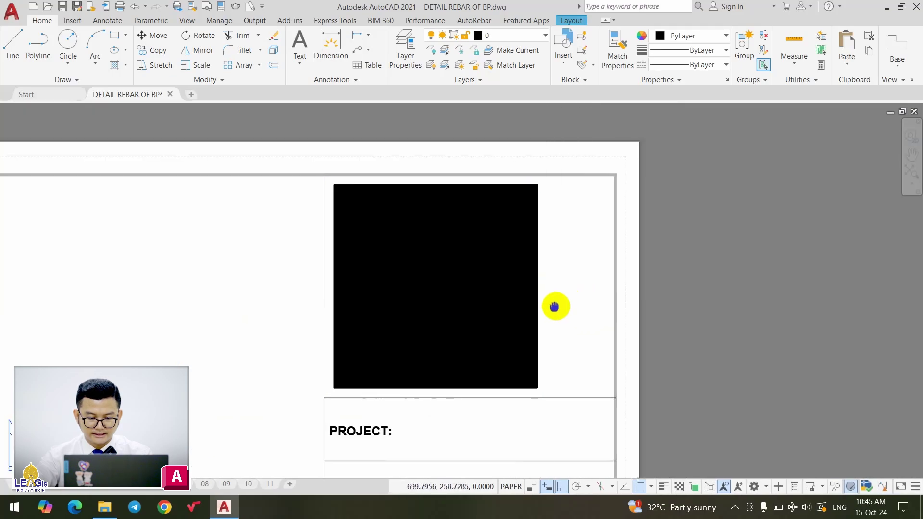
middle_drag(481, 304, 515, 288)
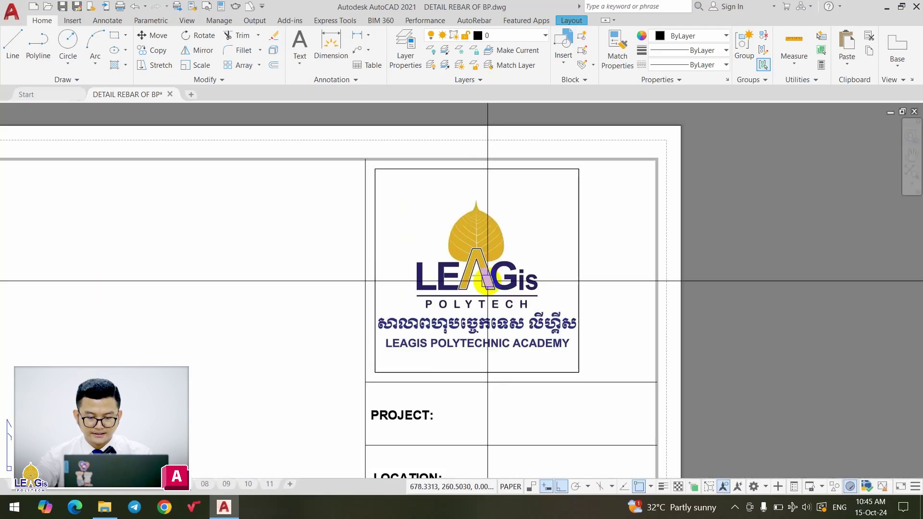
click(478, 293)
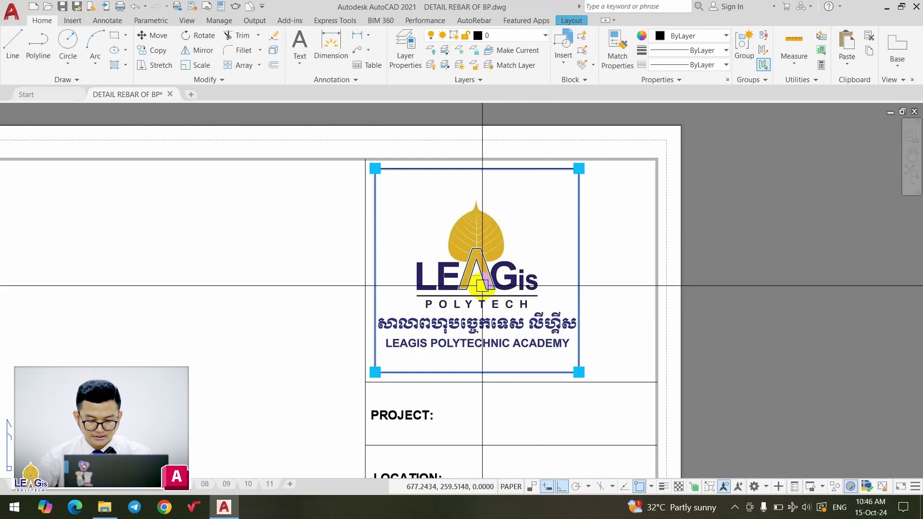
text(M)
Move the logo and frame to the midpoint between the cell's lower-left and upper-right corners.
key(Return)
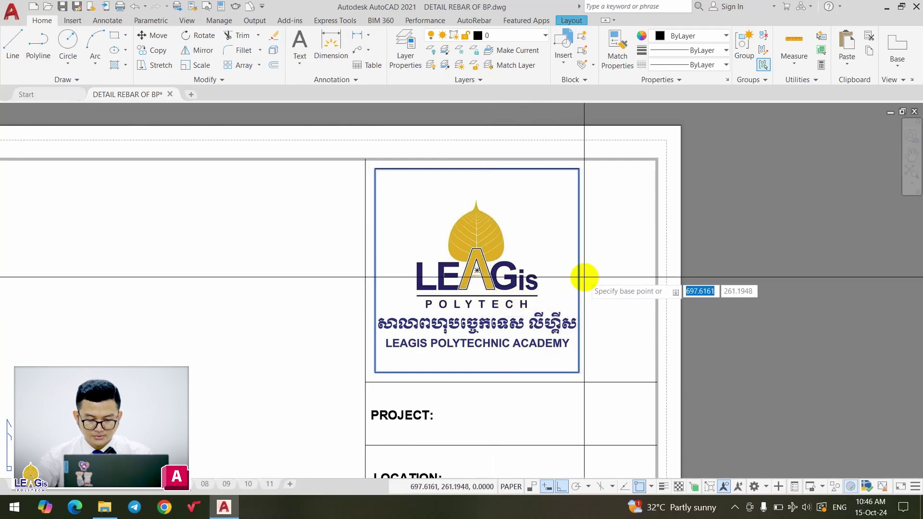
click(477, 274)
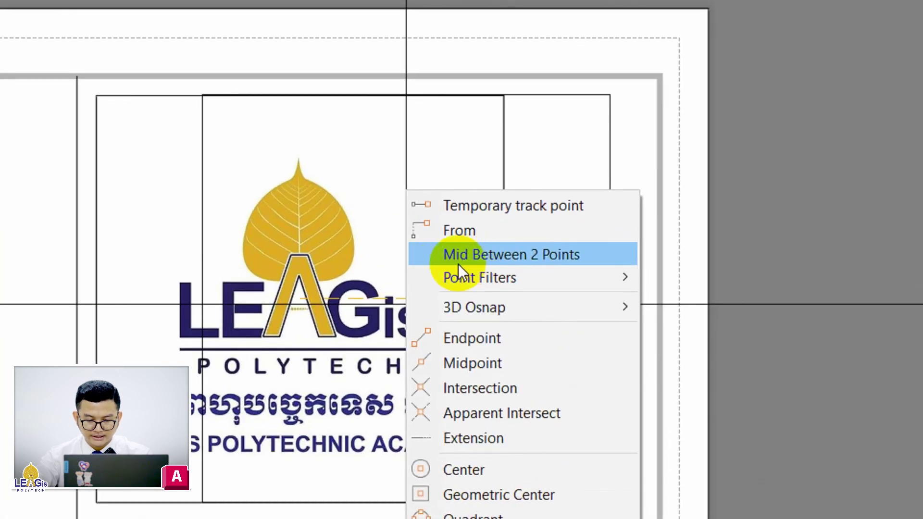
click(505, 254)
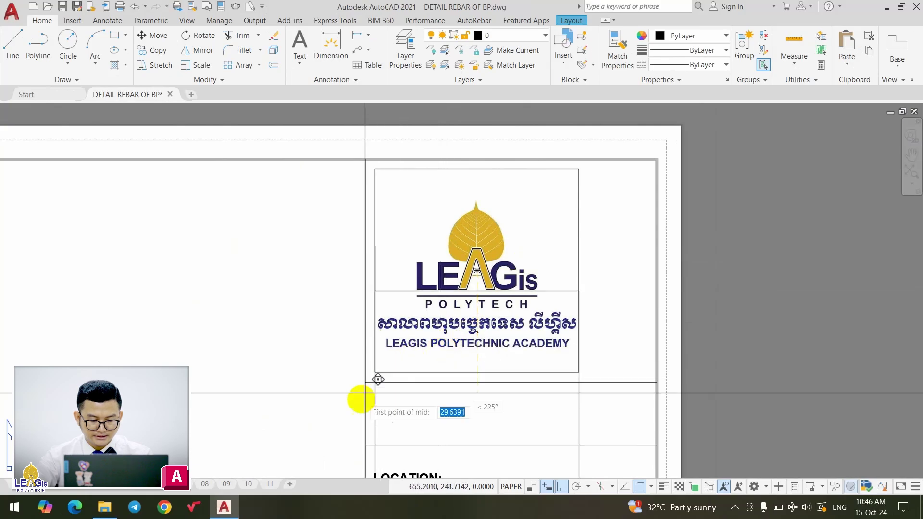
click(366, 351)
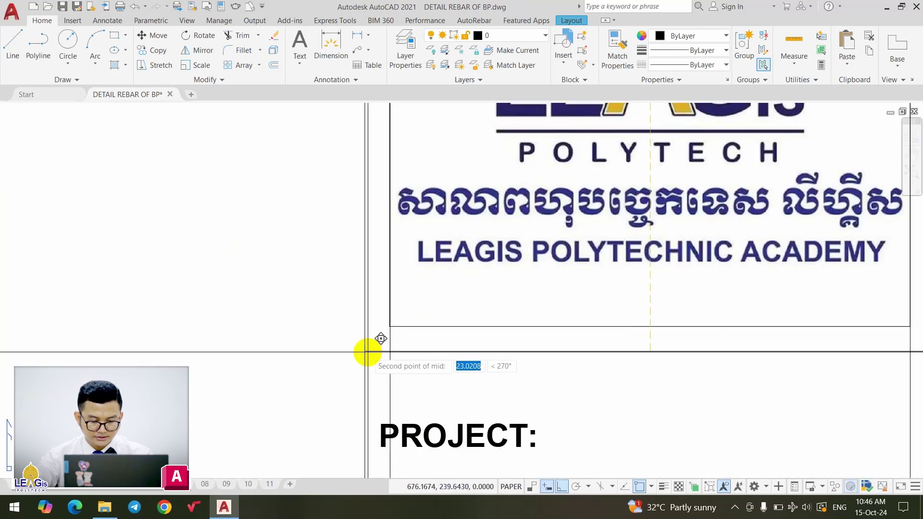
scroll(356, 317, down, 5)
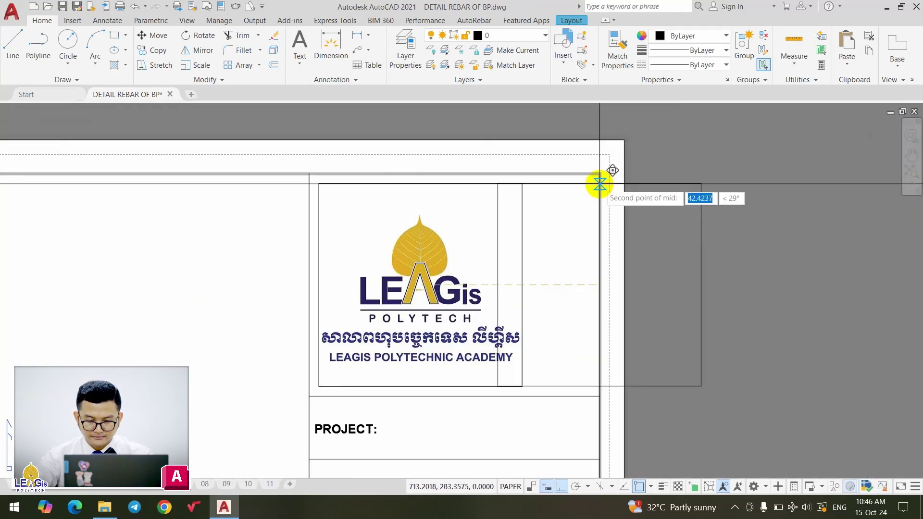
click(598, 176)
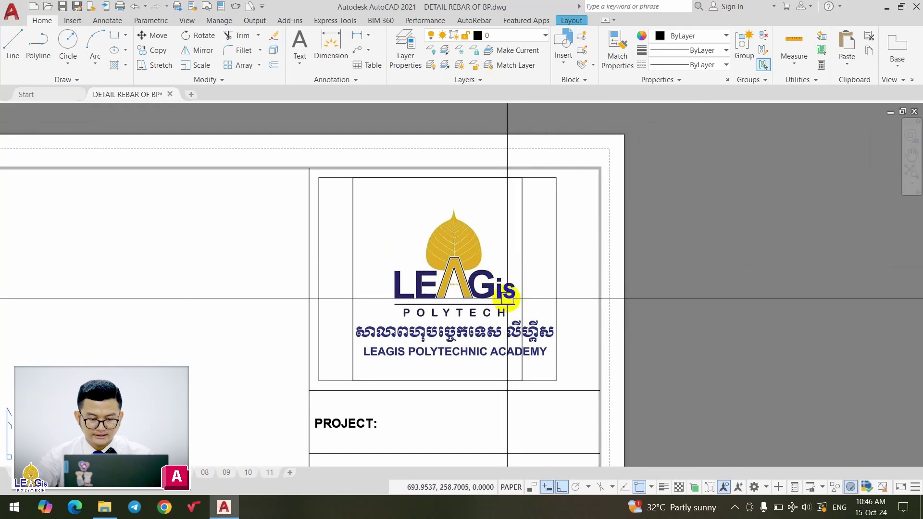
click(323, 296)
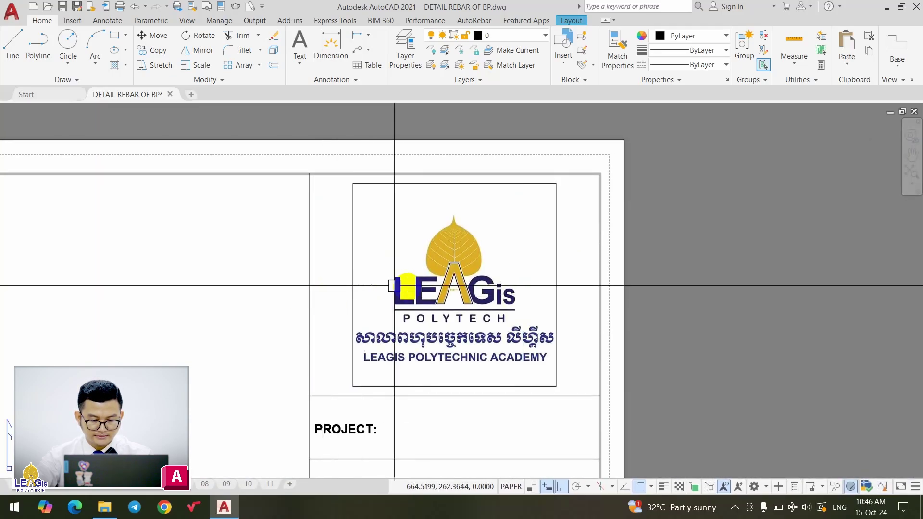
middle_drag(432, 296, 519, 268)
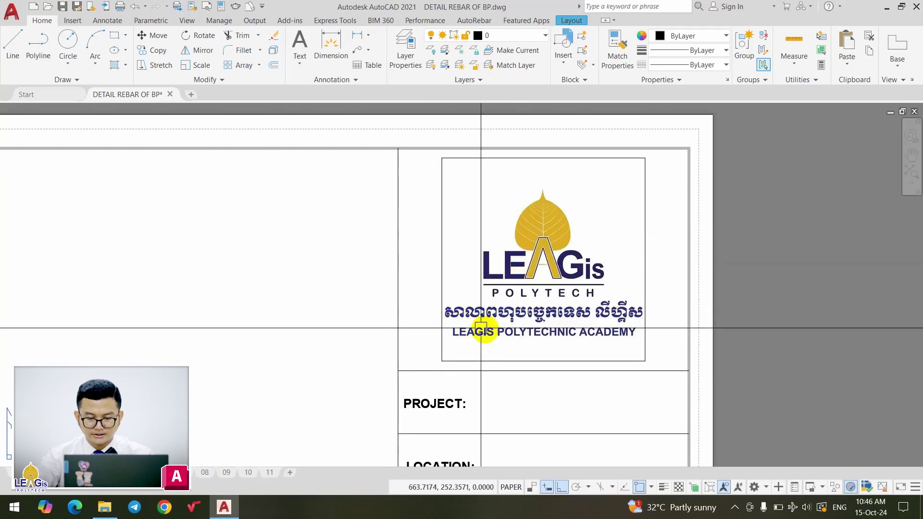
scroll(637, 299, up, 1)
scroll(628, 262, up, 1)
Cancel a stray selection window and adjust the view around the logo.
middle_drag(628, 263, 618, 275)
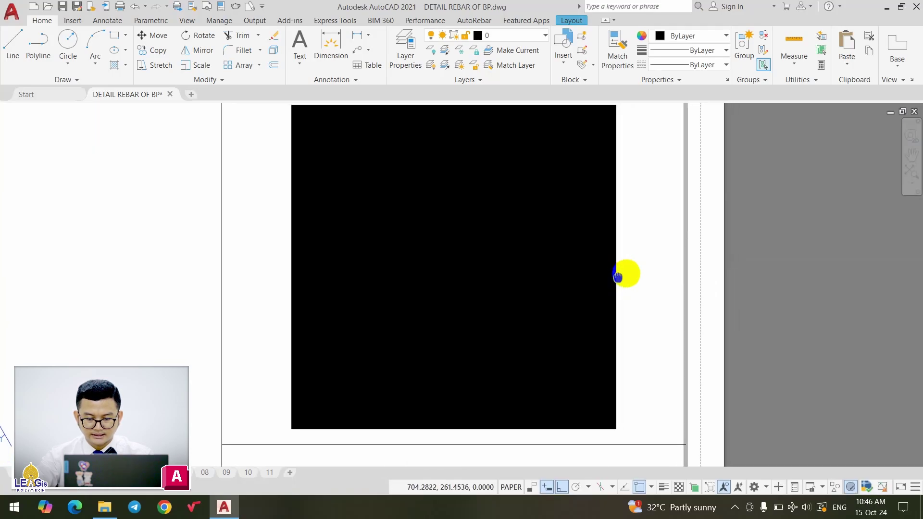
click(639, 259)
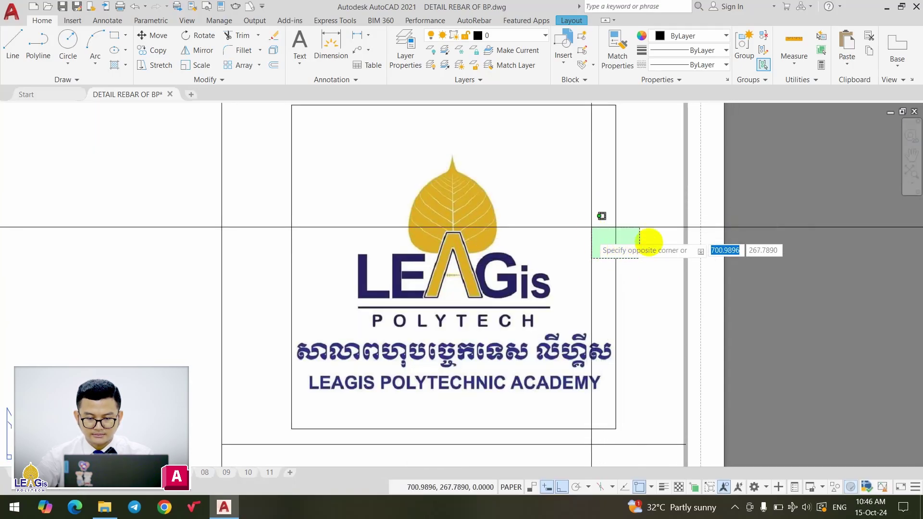
key(Escape)
scroll(630, 250, down, 1)
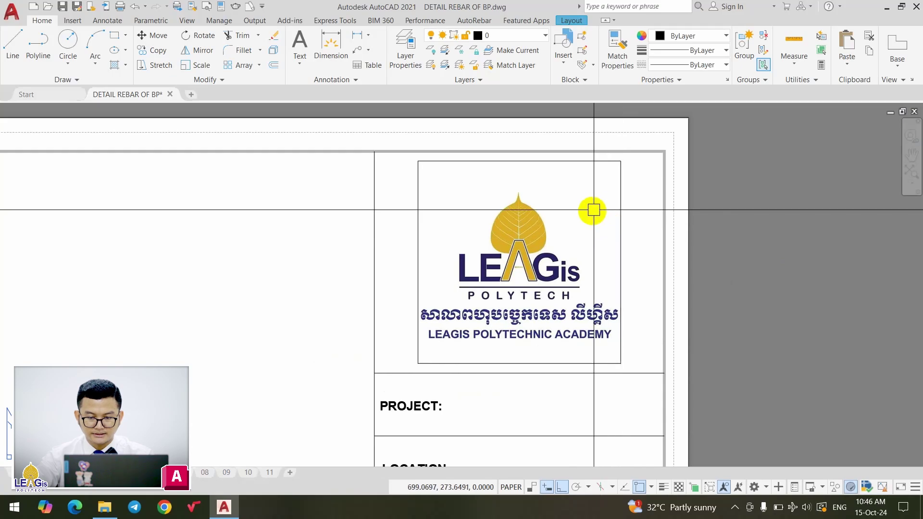
middle_drag(594, 210, 606, 216)
middle_drag(494, 195, 540, 208)
scroll(536, 204, down, 2)
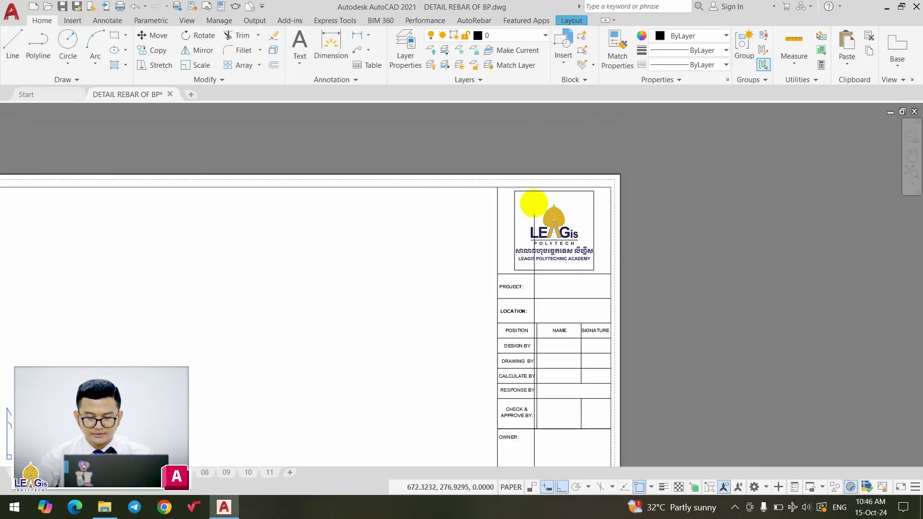
scroll(552, 235, up, 4)
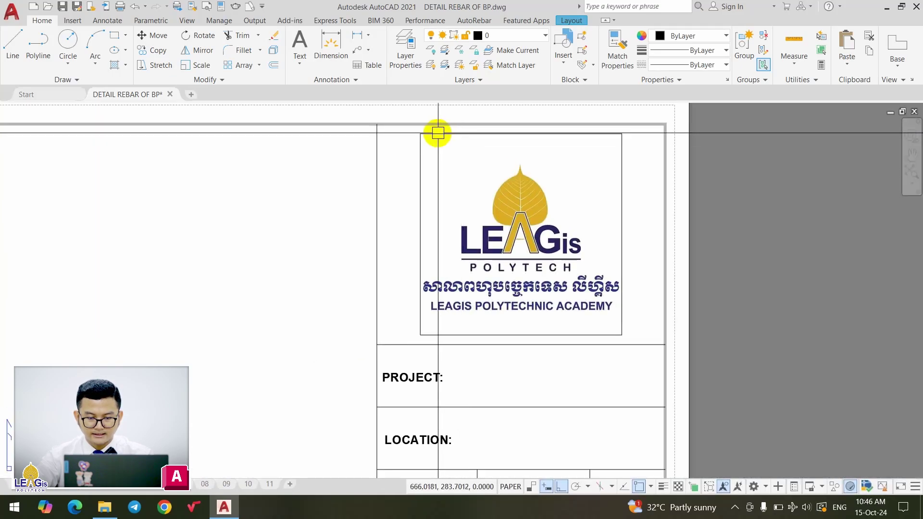
scroll(583, 268, up, 1)
scroll(558, 243, up, 1)
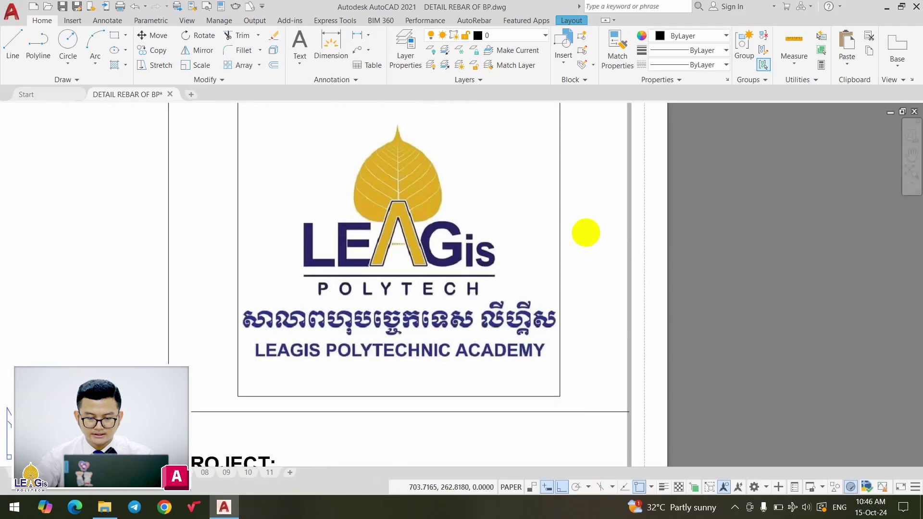
Set the logo's frame rectangle colour to White in Properties.
click(532, 200)
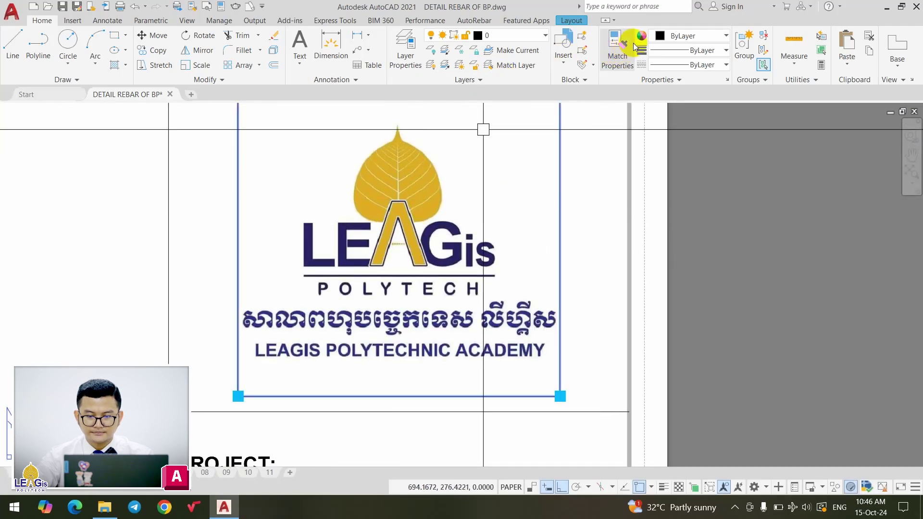
click(665, 38)
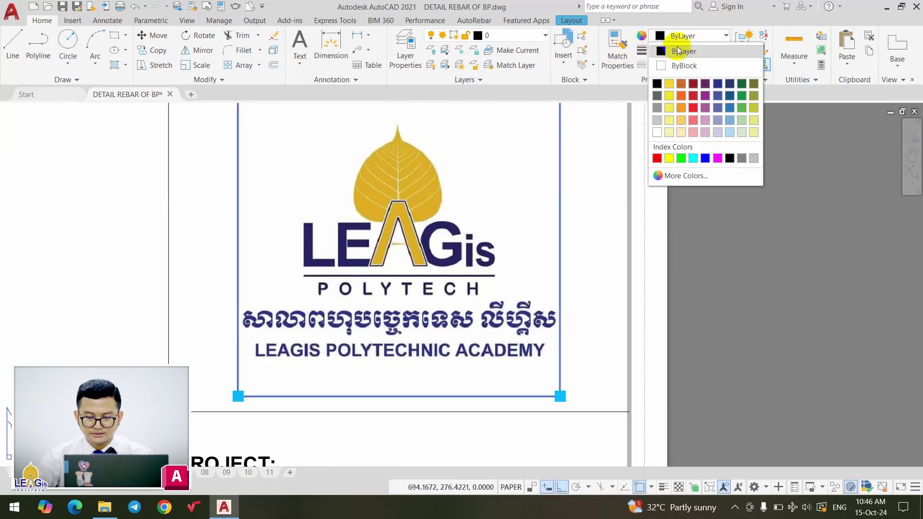
click(657, 134)
key(Escape)
scroll(554, 205, down, 5)
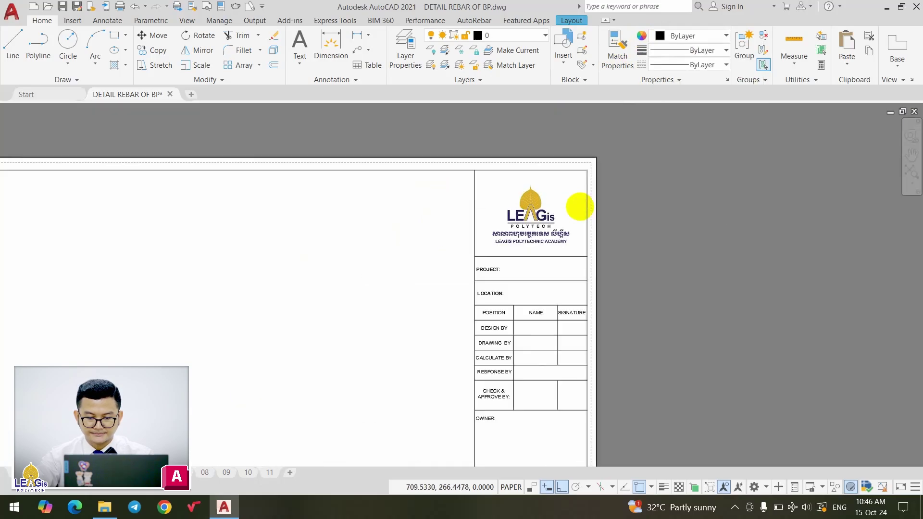
scroll(581, 204, down, 2)
scroll(542, 274, up, 2)
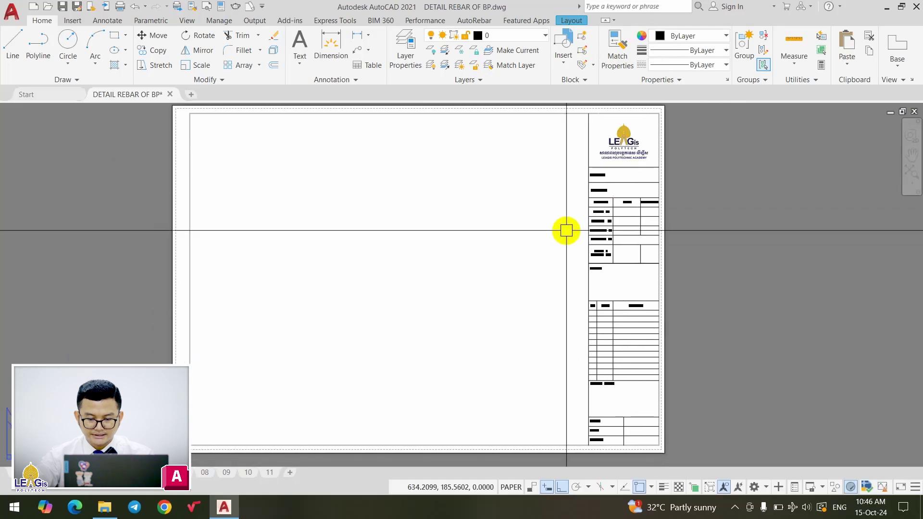
mouse_move(532, 248)
middle_down()
mouse_move(527, 233)
mouse_move(490, 251)
middle_up()
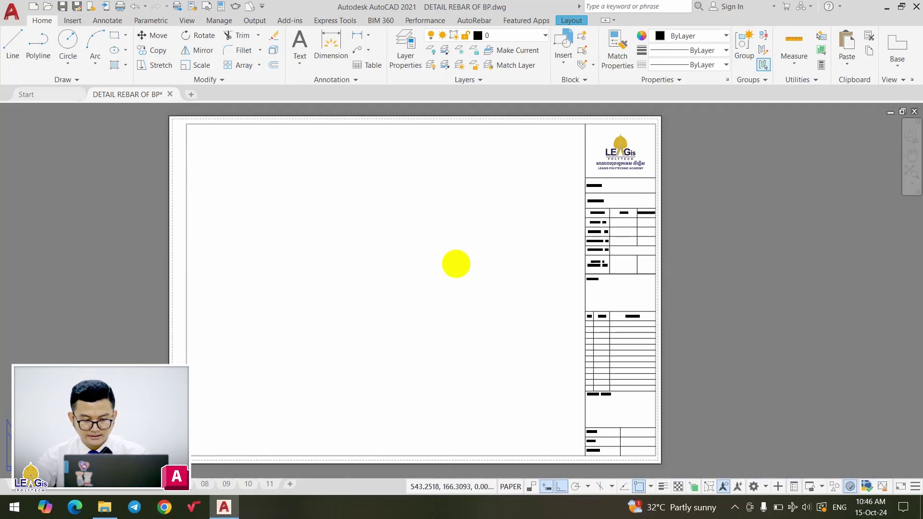
Preview the layout plot and check the logo in the title block.
key(ctrl+p)
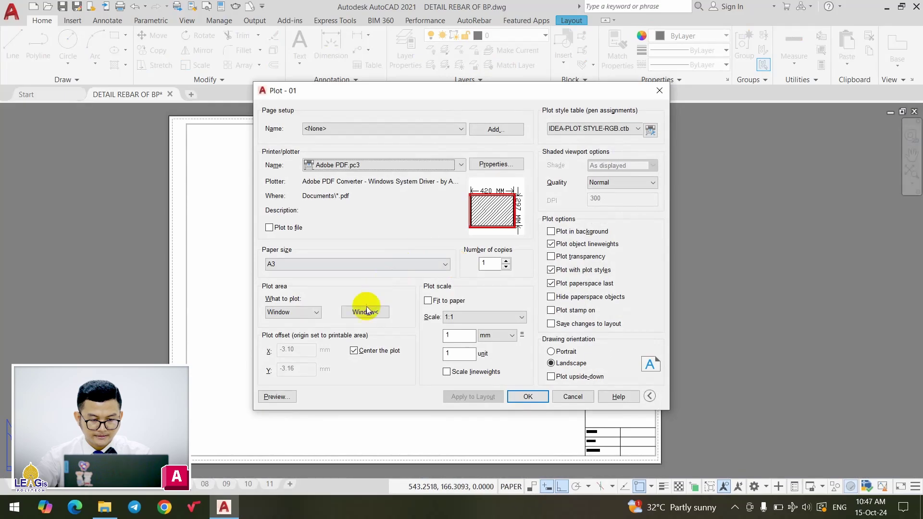
click(277, 398)
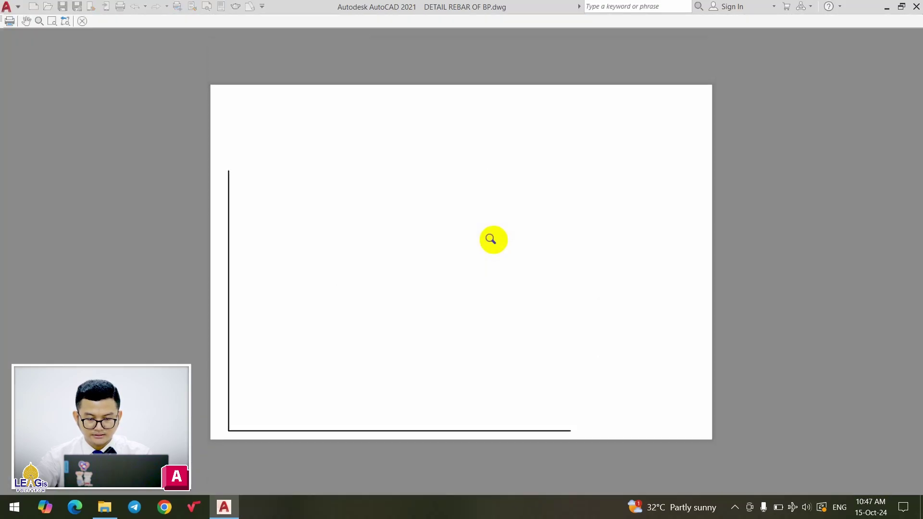
key(Escape)
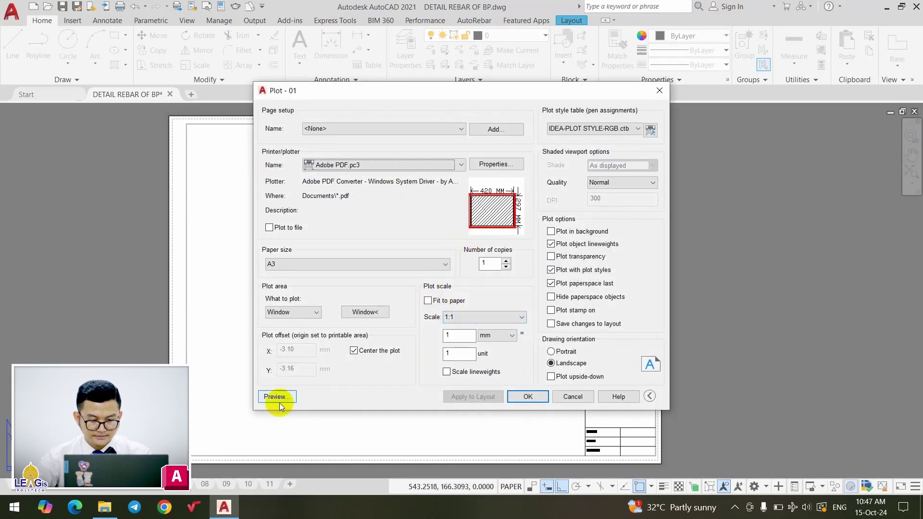
click(279, 401)
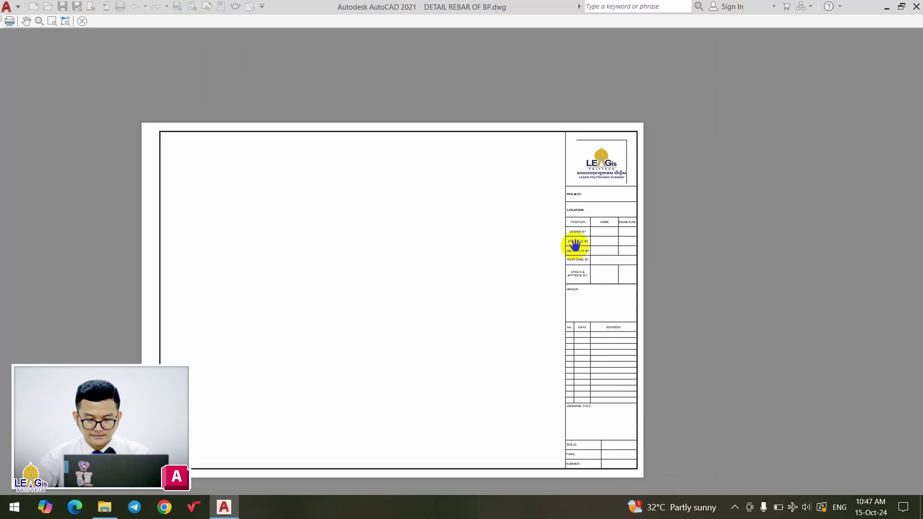
scroll(622, 173, up, 3)
scroll(575, 181, up, 3)
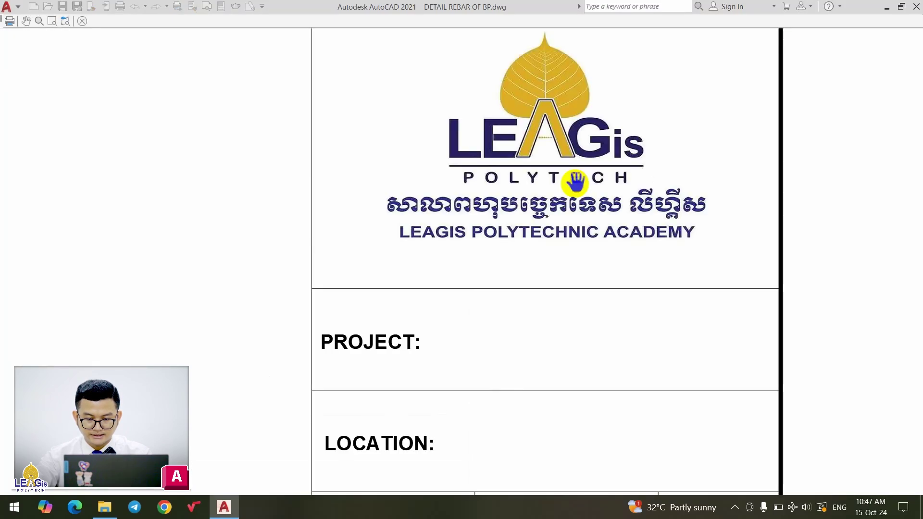
drag(577, 187, 578, 257)
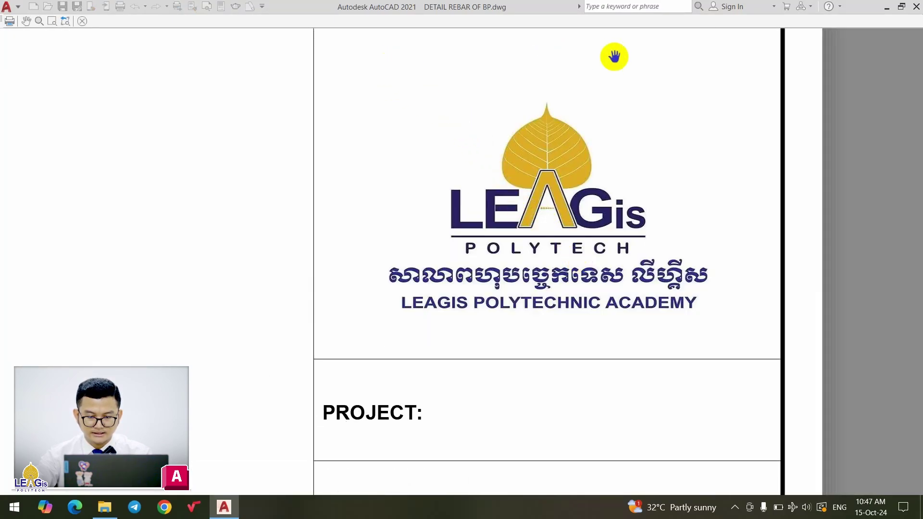
drag(614, 84, 612, 107)
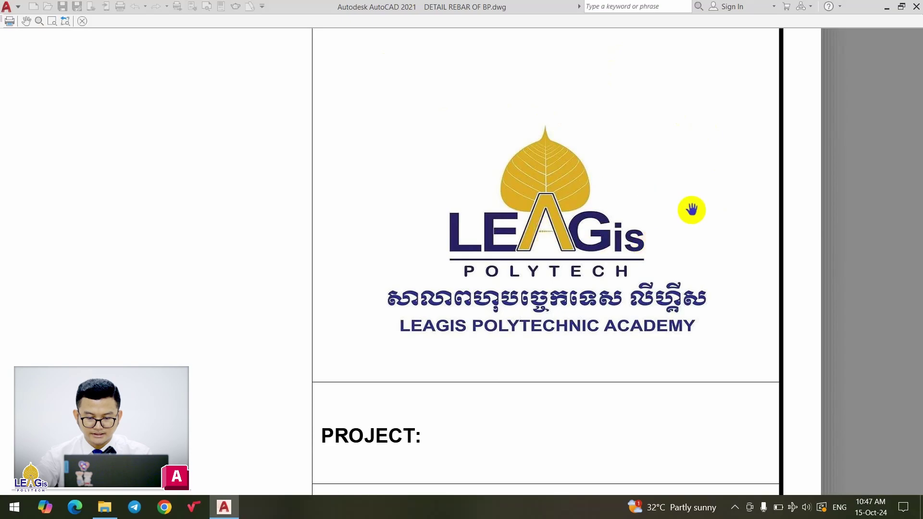
scroll(693, 182, down, 2)
scroll(693, 182, down, 2)
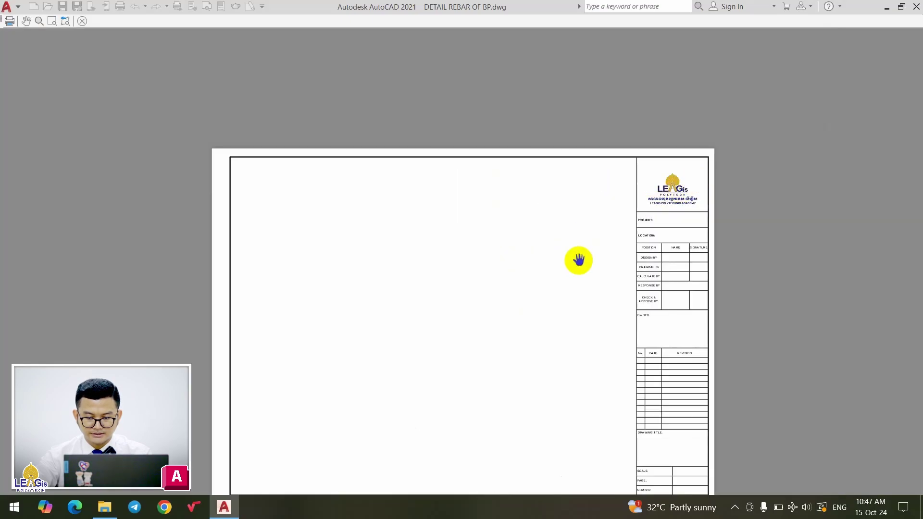
drag(578, 261, 596, 210)
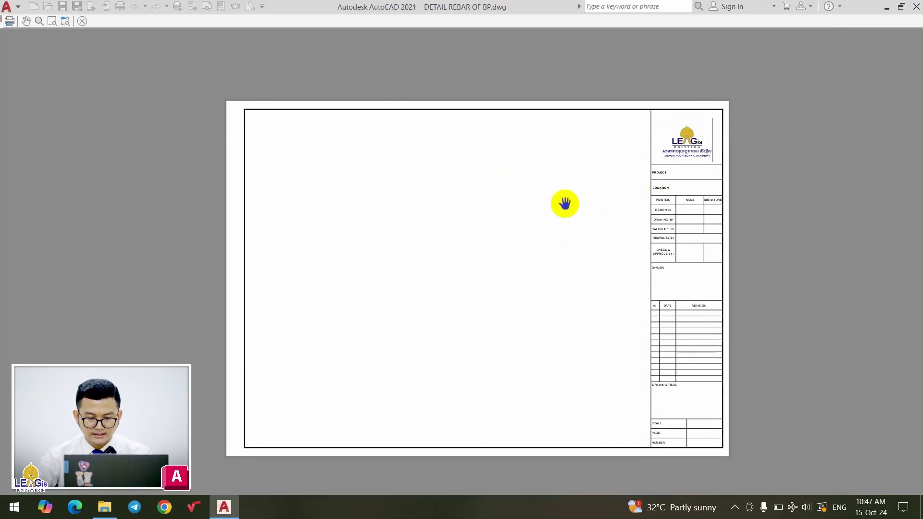
scroll(565, 204, up, 2)
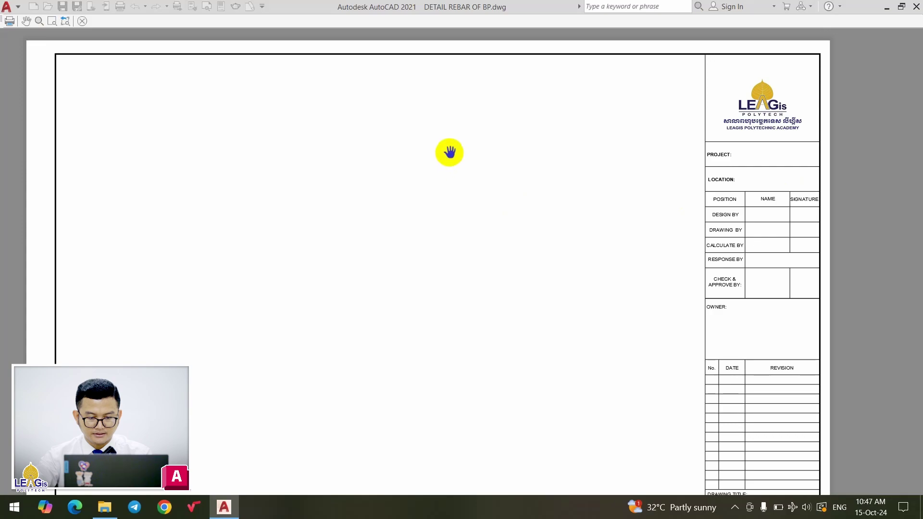
Plot from the preview, saving DETAIL REBAR OF BP 01 (1).pdf to the Desktop.
right_click(449, 152)
click(473, 173)
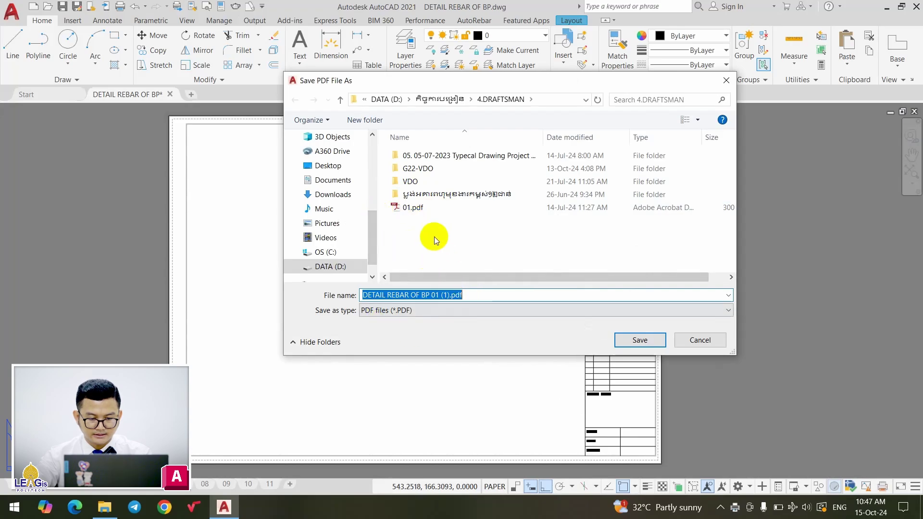
click(331, 171)
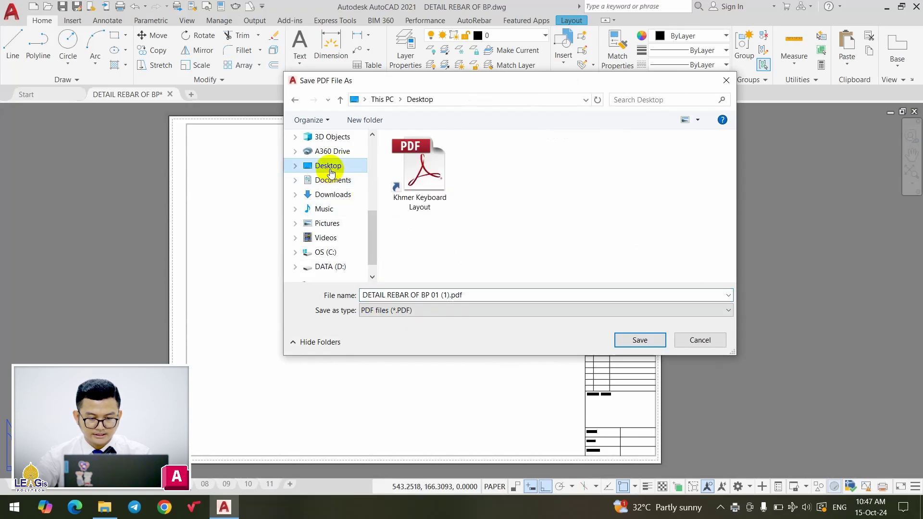
click(630, 342)
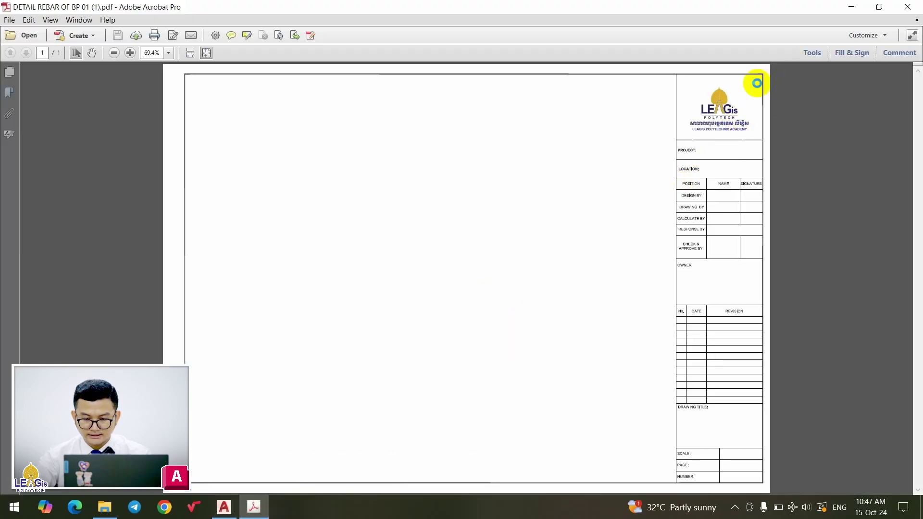
Fit the PDF to page width with Ctrl+2 and inspect the title block logo.
key(ctrl+2)
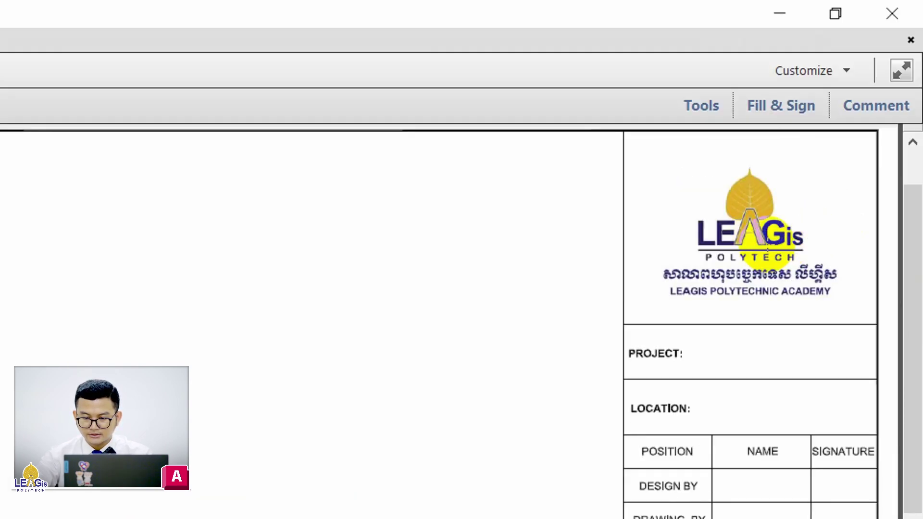
scroll(779, 197, up, 1)
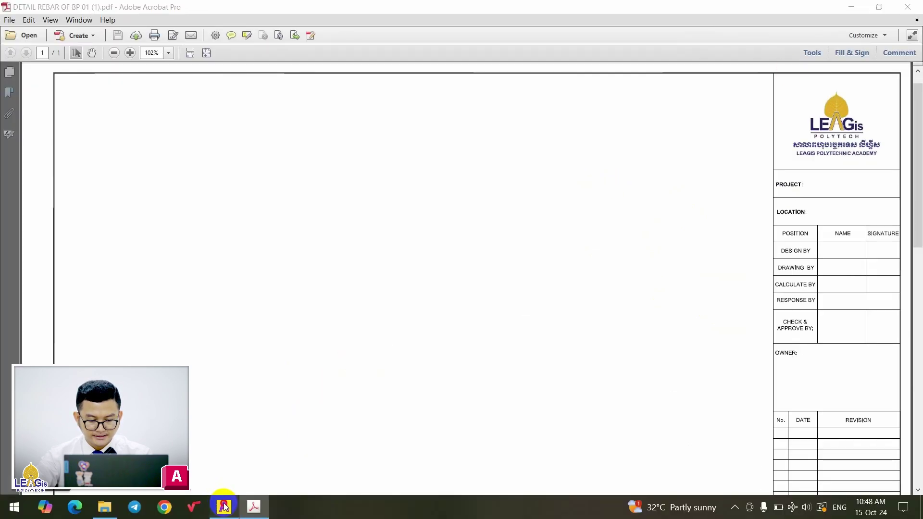
click(224, 506)
Pan the AutoCAD layout slightly to view the LEAGis logo in the title block.
mouse_move(497, 313)
middle_down()
mouse_move(513, 311)
mouse_move(499, 304)
middle_up()
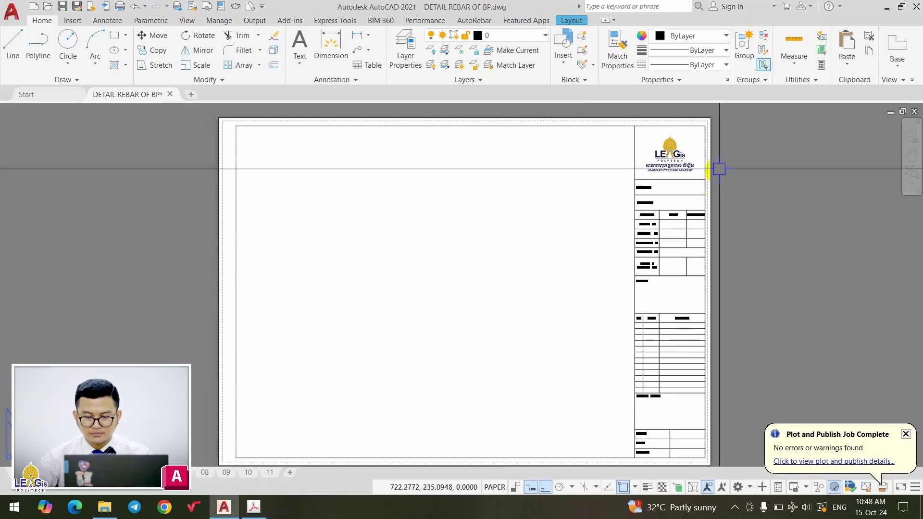